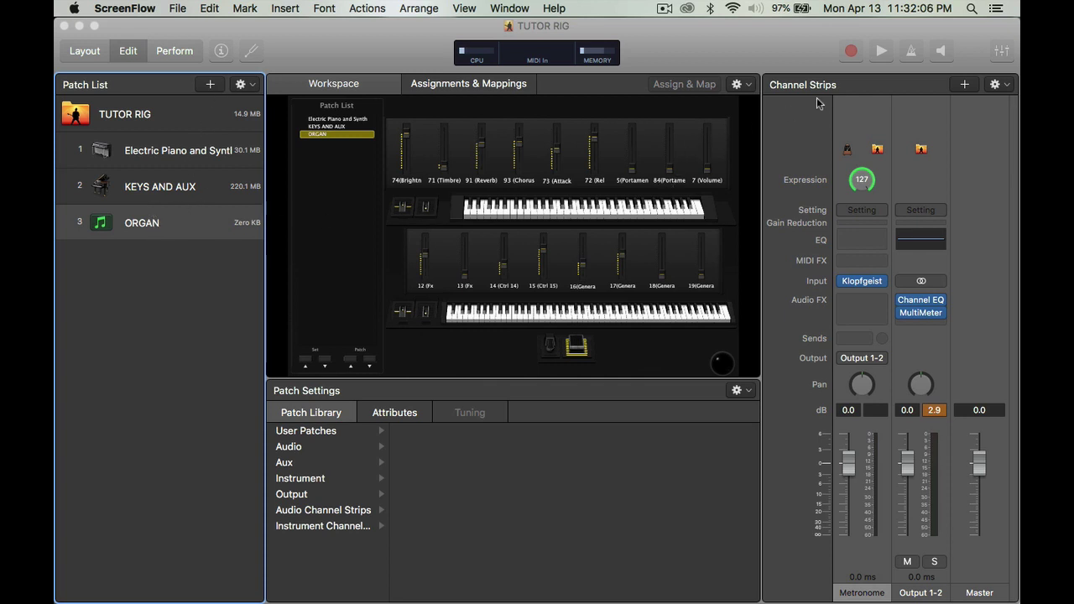
- Add a single new software instrument channel strip, Inst 18, to the ORGAN patch
click(965, 85)
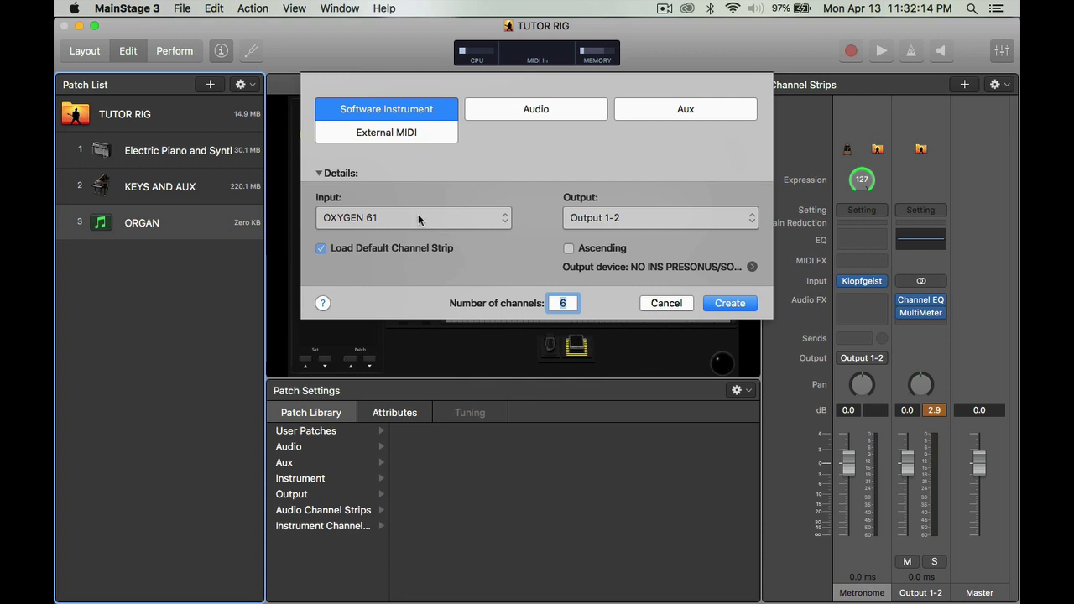
click(568, 304)
text(11)
key(Return)
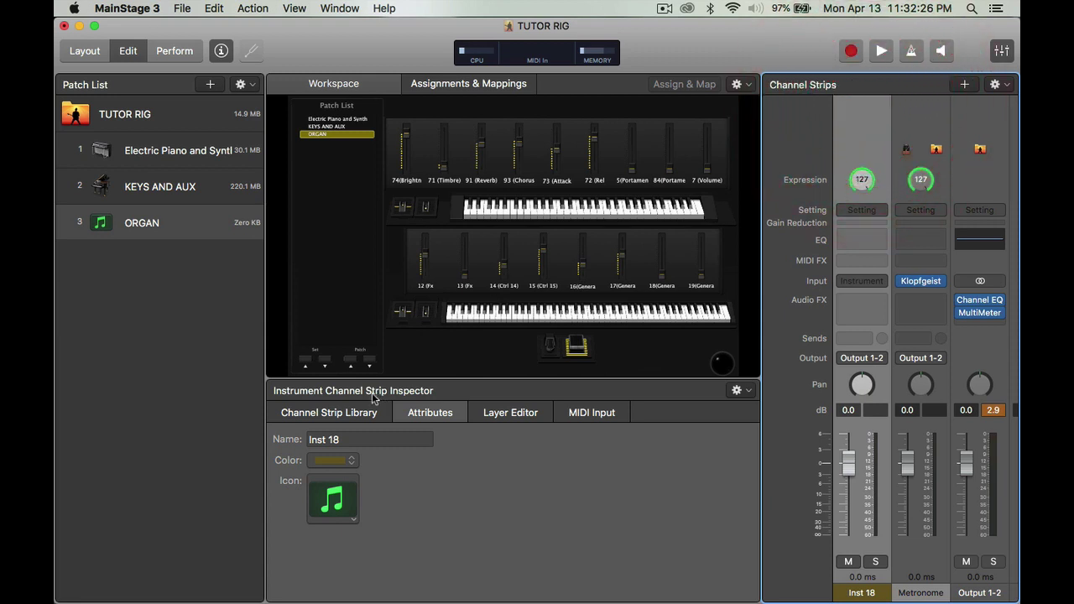
- Load the Vintage B3 Organ > Tonewheel Organ setting from the Channel Strip Library onto the strip
click(350, 412)
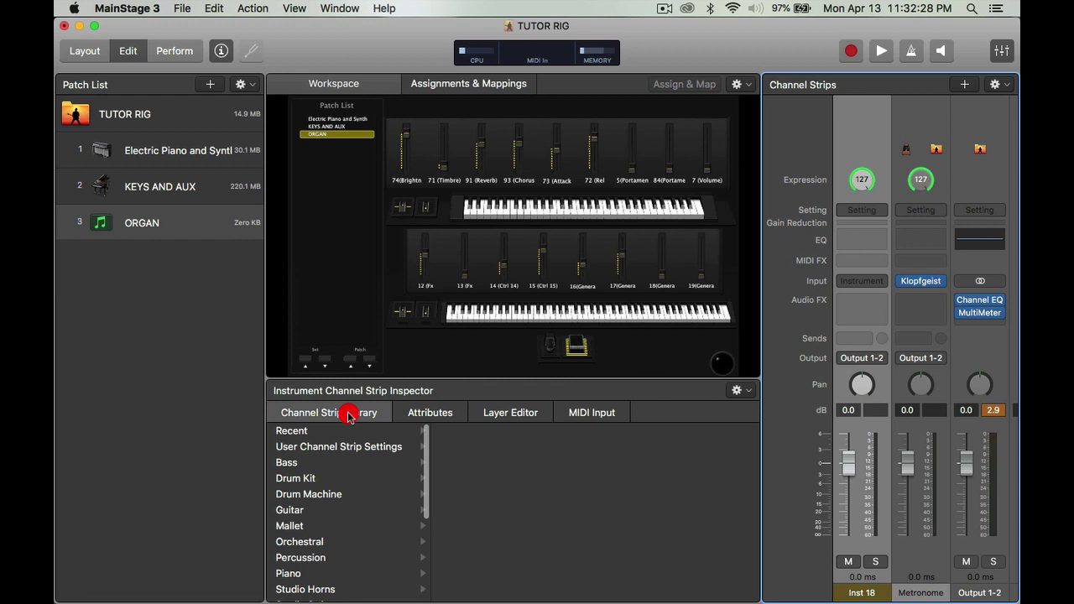
scroll(336, 557, down, 3)
scroll(336, 558, down, 3)
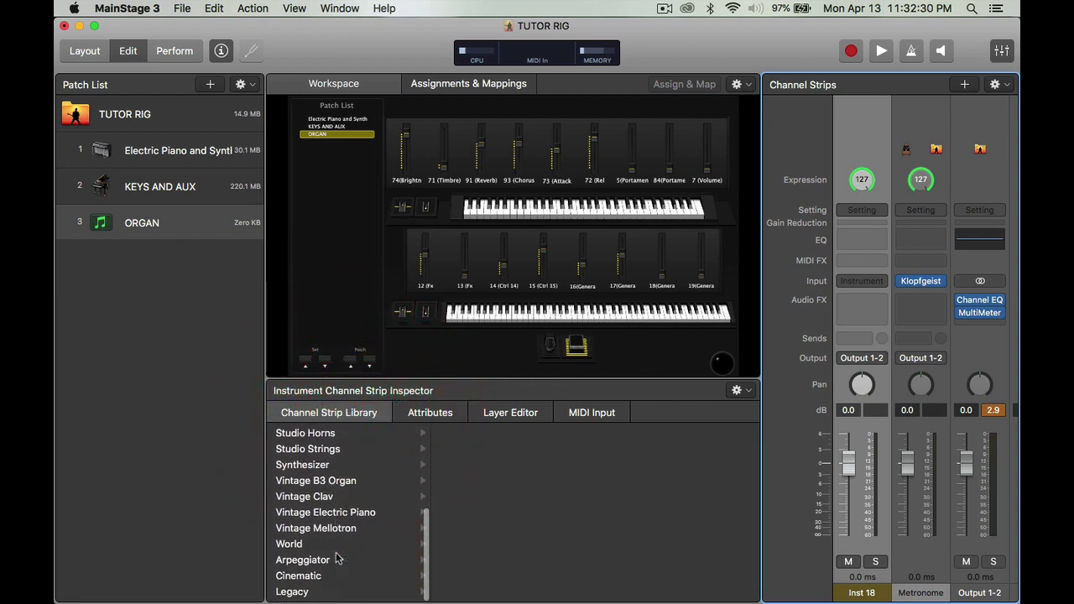
click(336, 501)
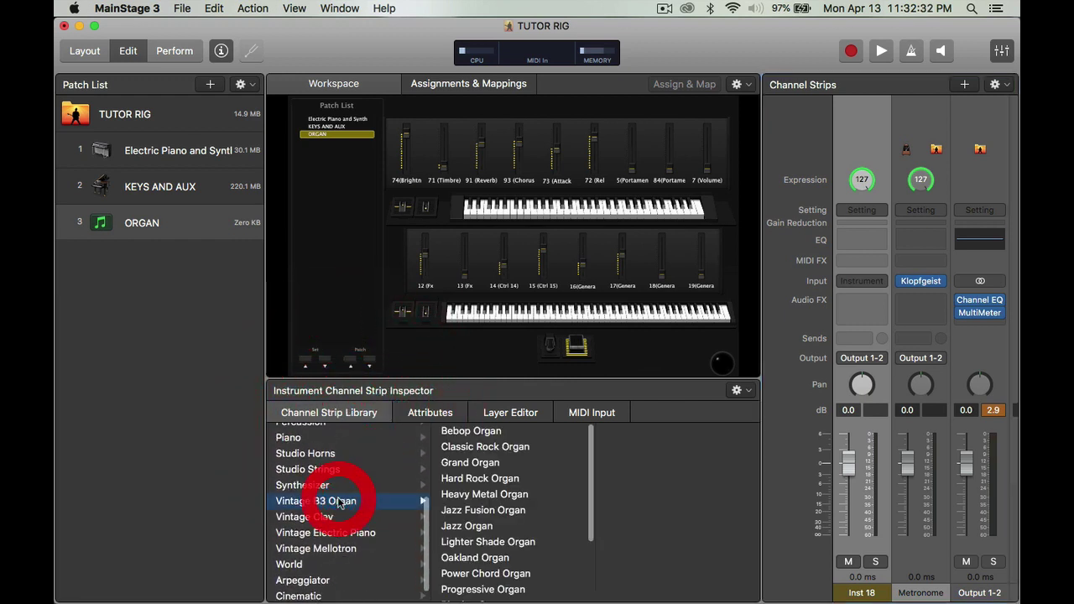
scroll(523, 579, down, 3)
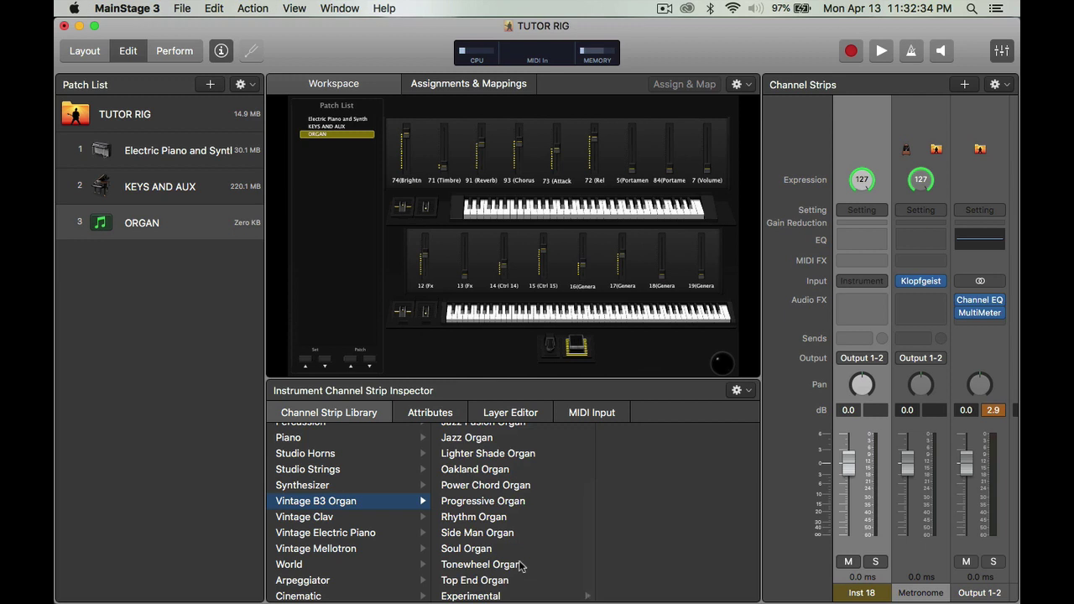
click(521, 566)
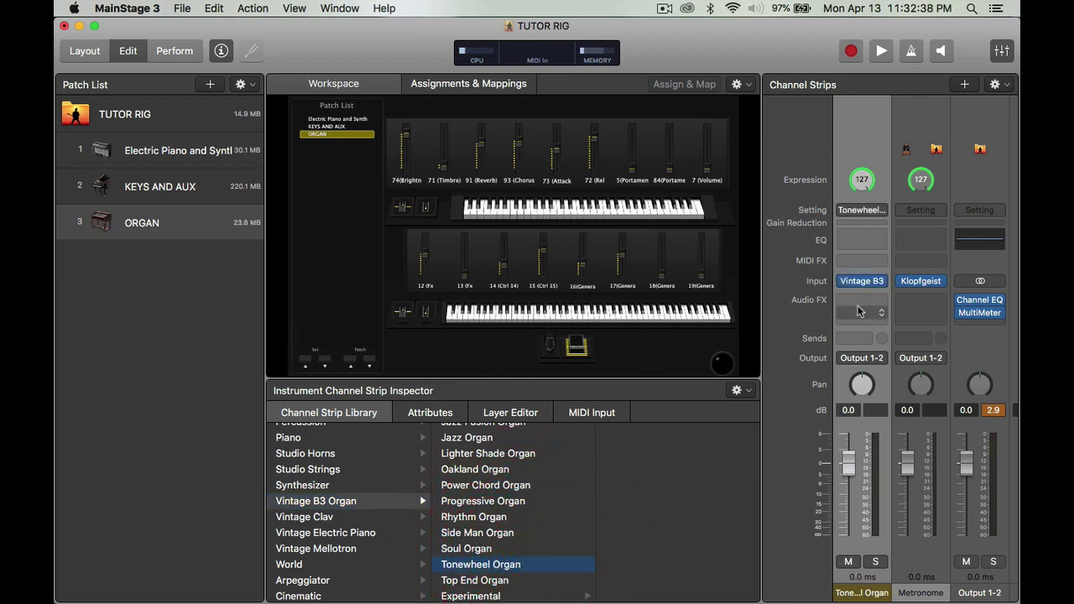
mouse_move(859, 289)
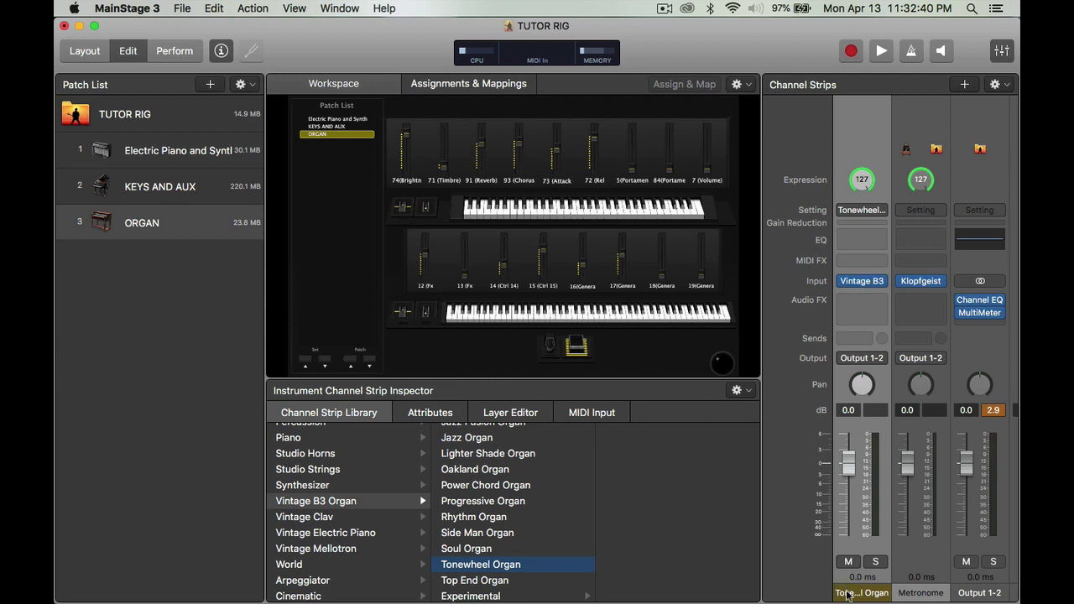
- Open the Vintage B3 window, show its drawbar PRESETS and try the first upper preset
click(863, 286)
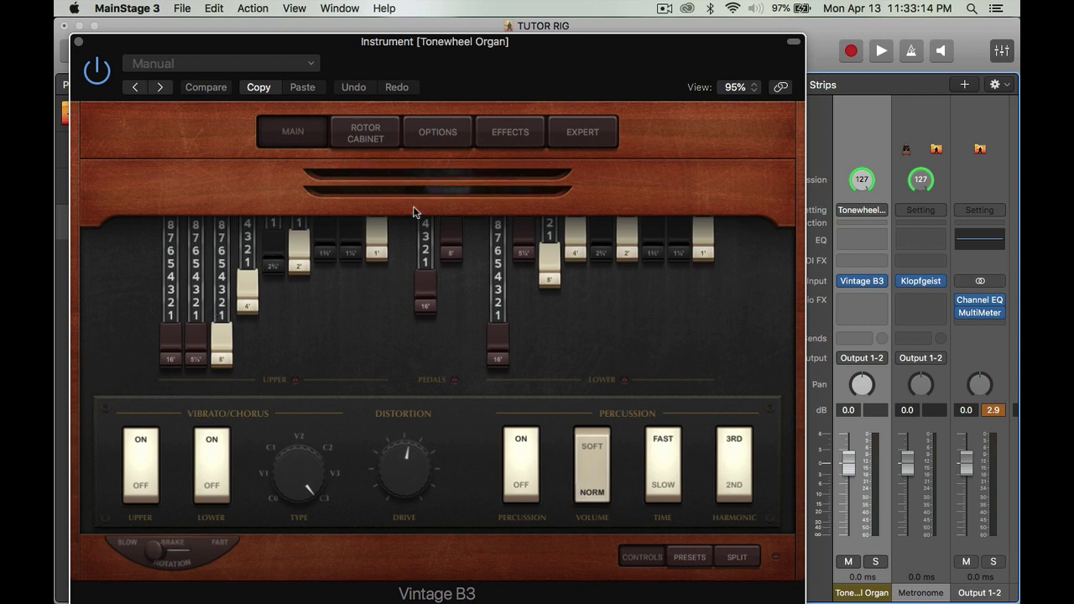
click(689, 558)
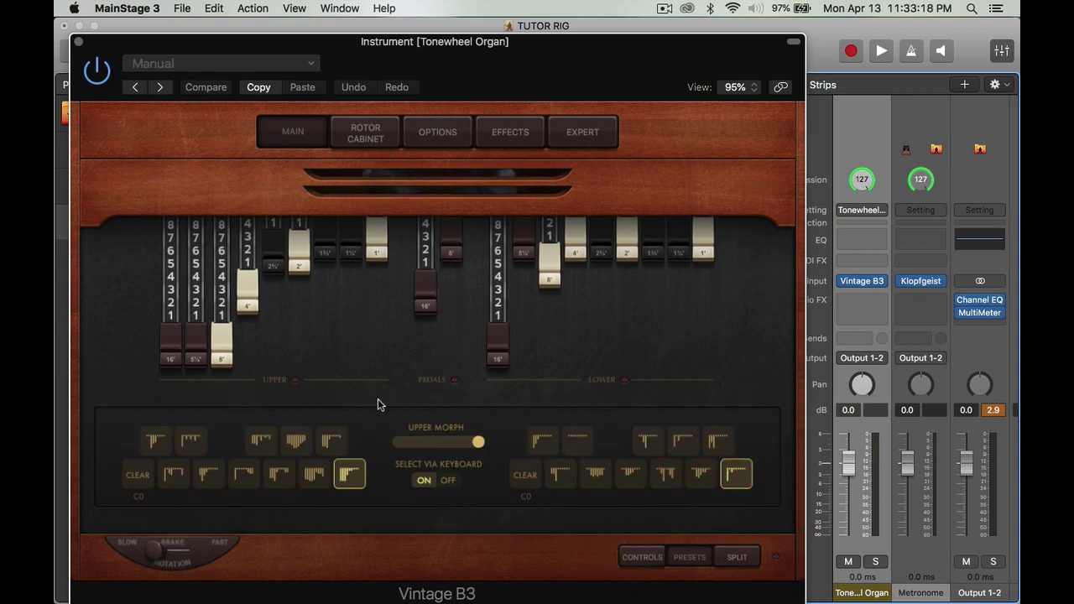
click(150, 447)
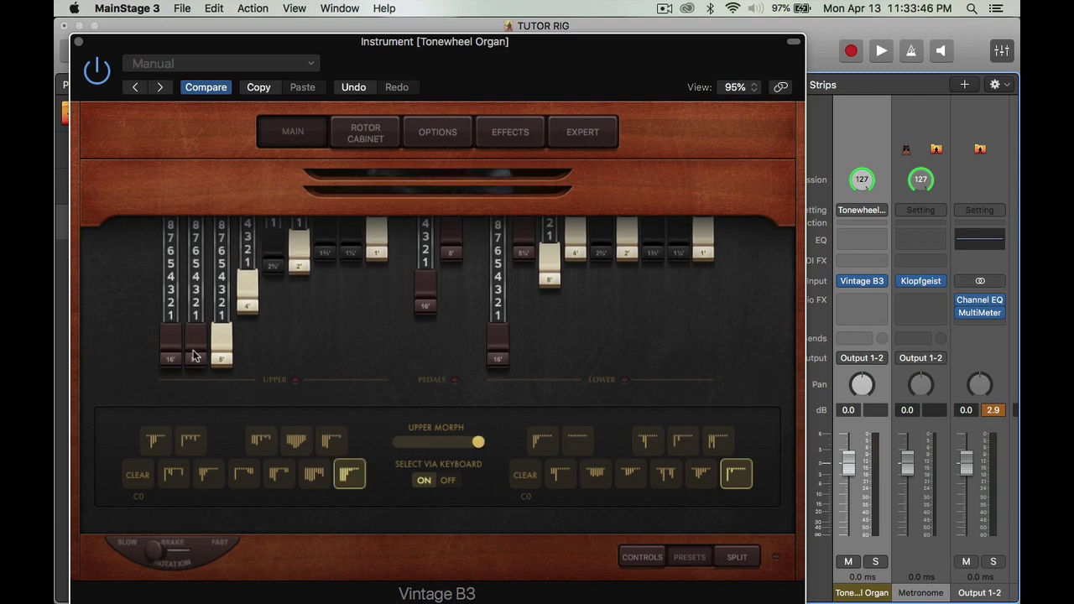
- On the Vintage B3 OPTIONS page, set the Morph range to C#
click(431, 140)
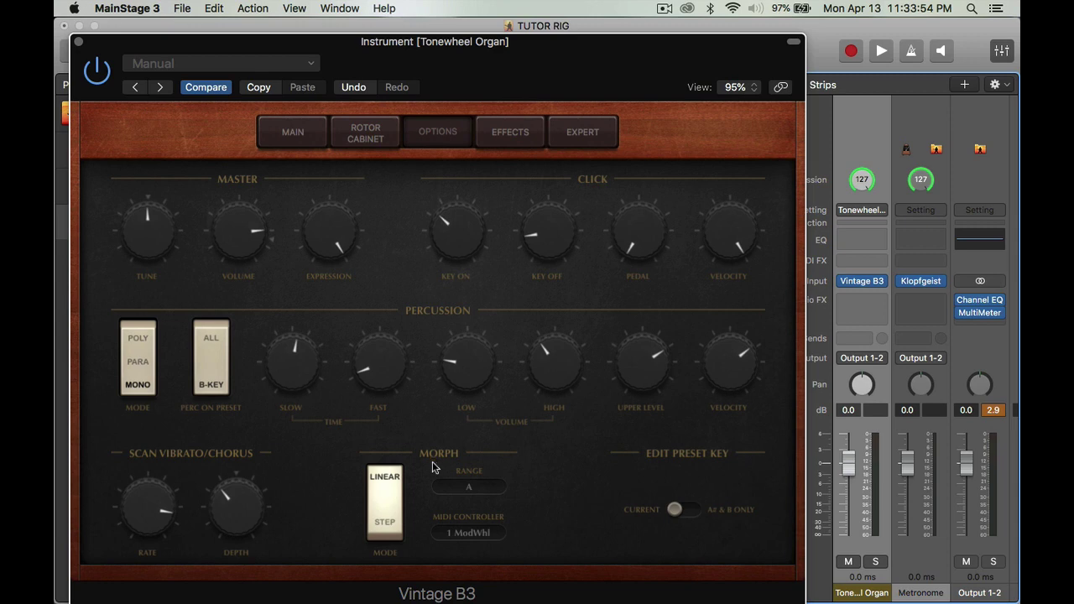
click(467, 487)
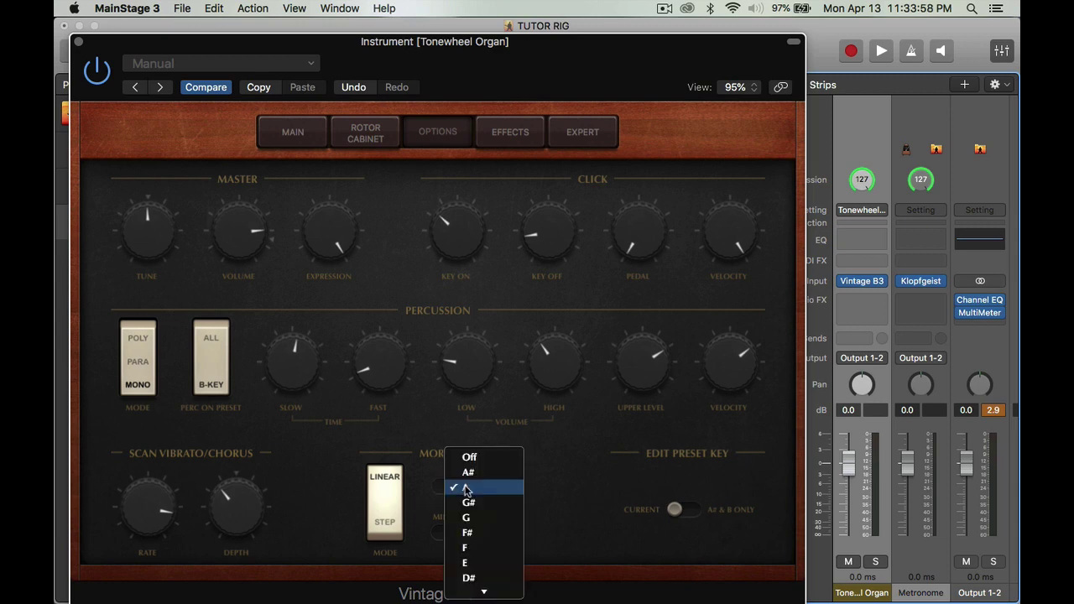
scroll(468, 491, down, 1)
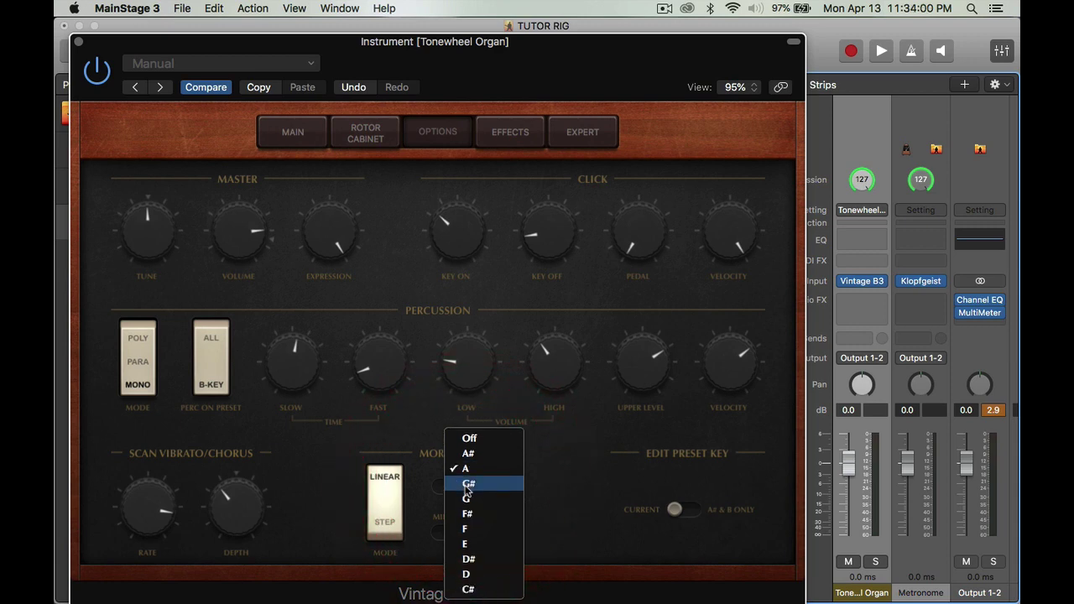
click(471, 589)
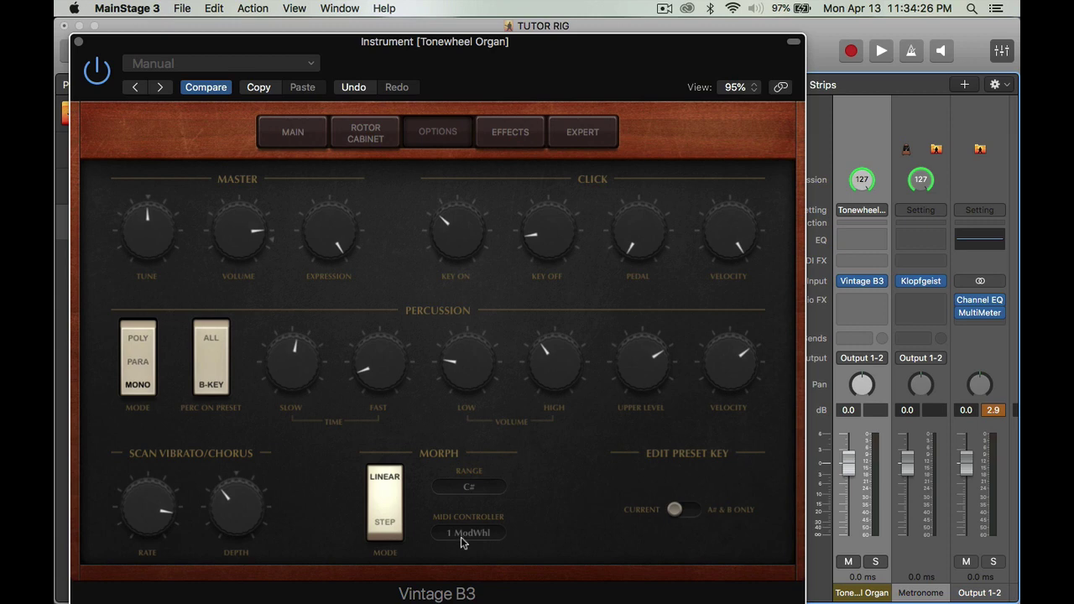
- Back on the MAIN page's presets, select the first upper drawbar preset, then close Vintage B3
click(297, 132)
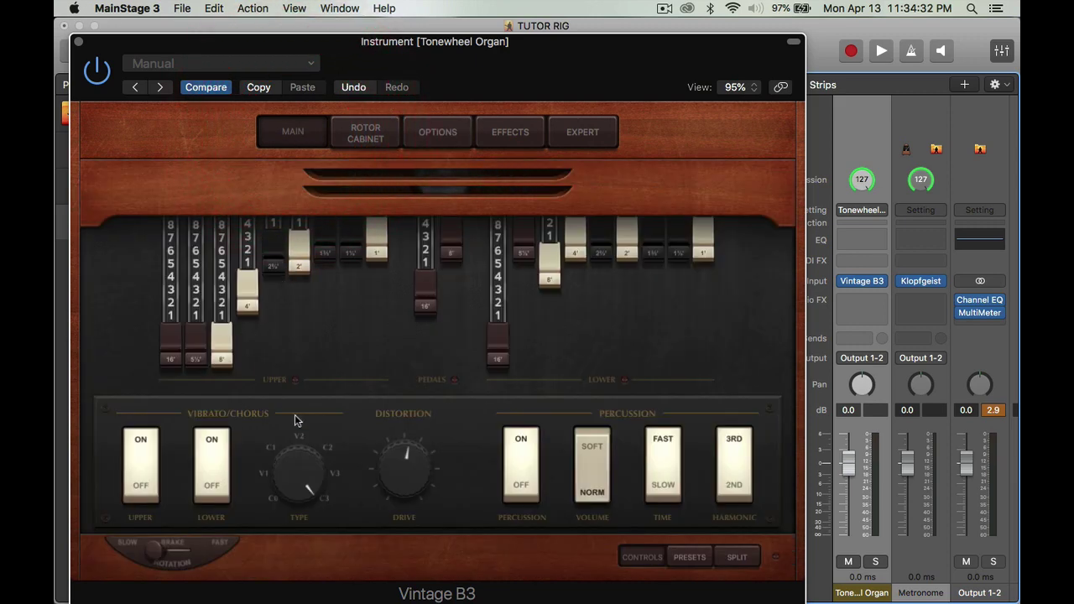
click(690, 560)
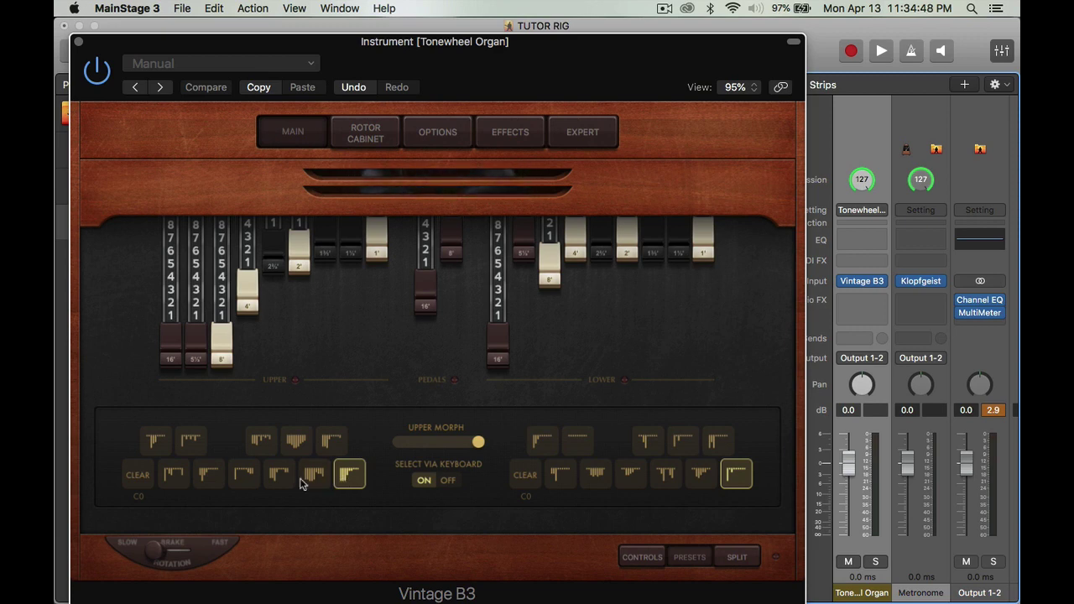
click(155, 442)
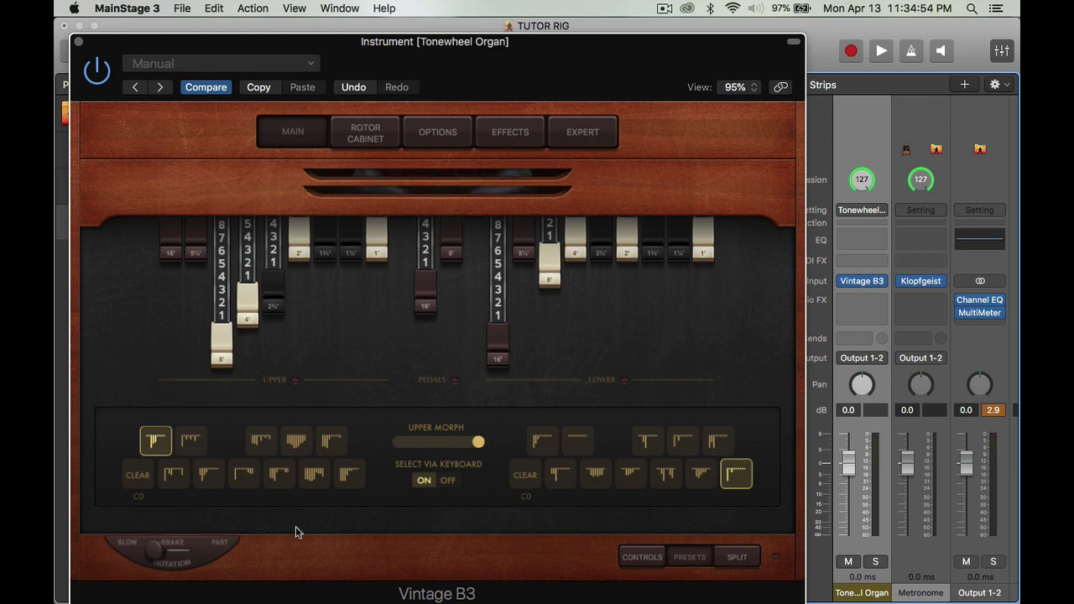
click(81, 43)
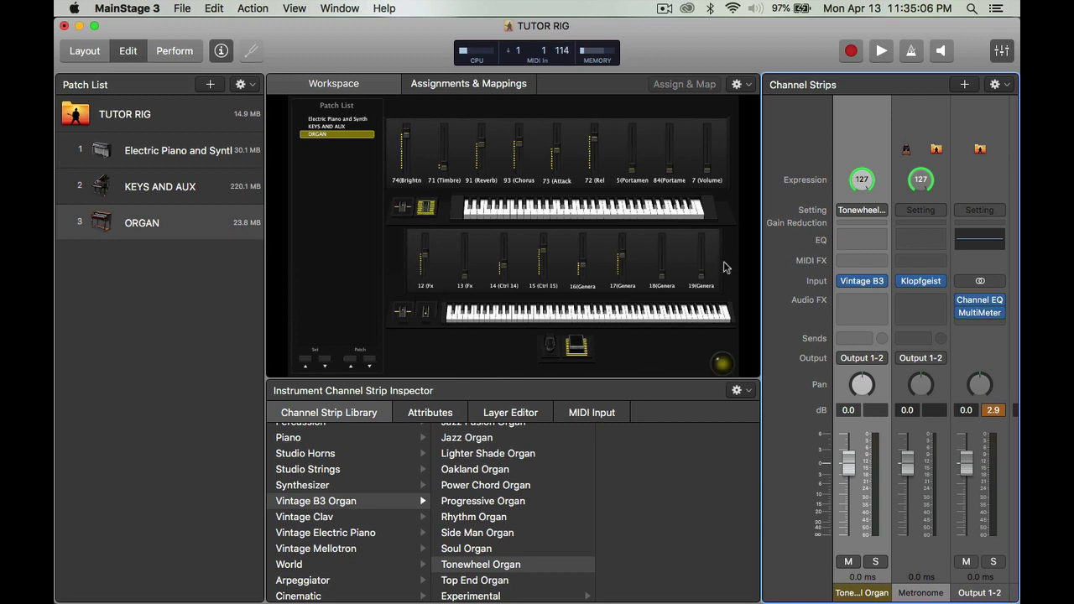
- Reopen Vintage B3 and recall the first upper preset repeatedly to test Upper Morph
click(862, 281)
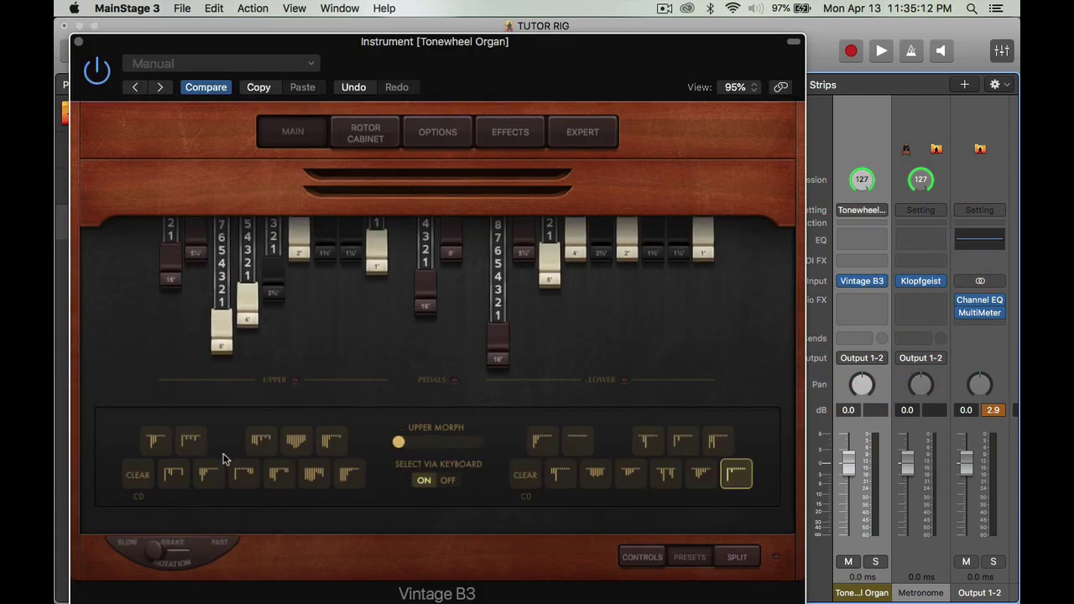
click(153, 443)
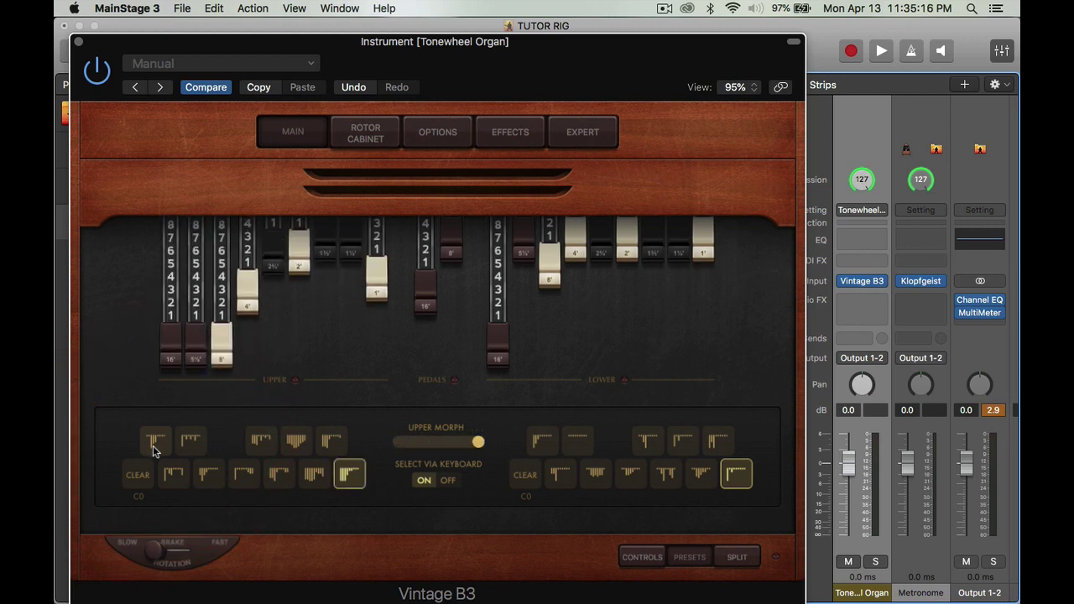
click(151, 447)
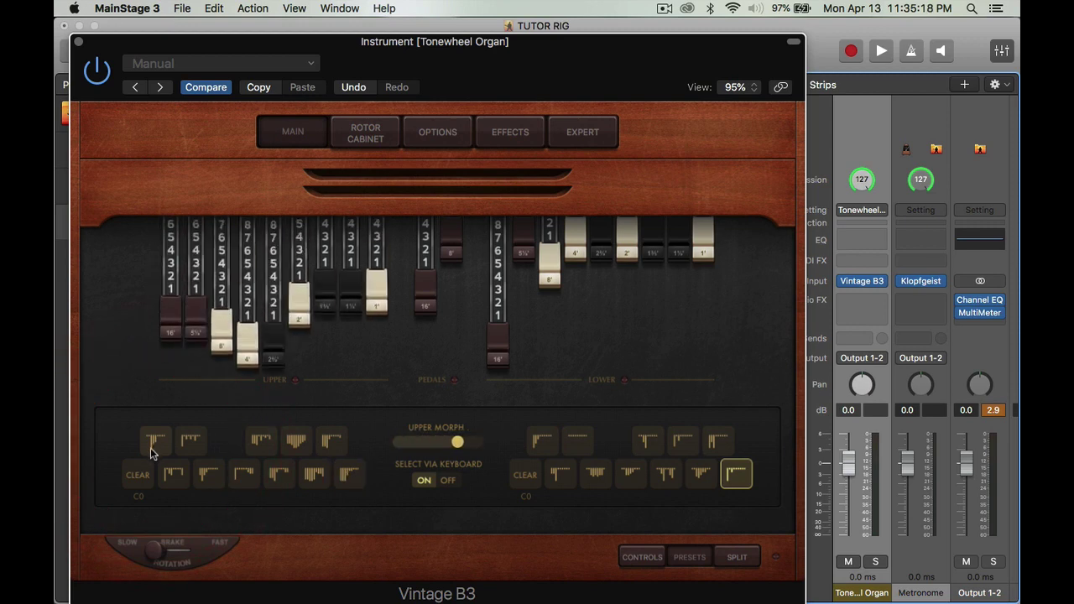
click(150, 447)
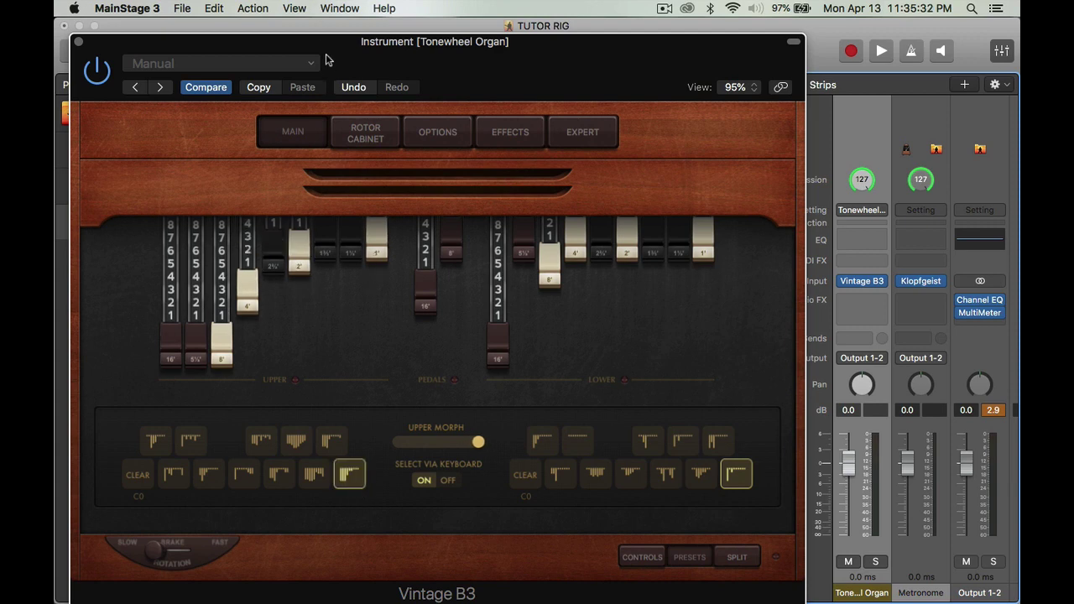
- Move the Vintage B3 window down to reveal the patch list, then up to the screen's top
drag(329, 53, 351, 278)
click(351, 278)
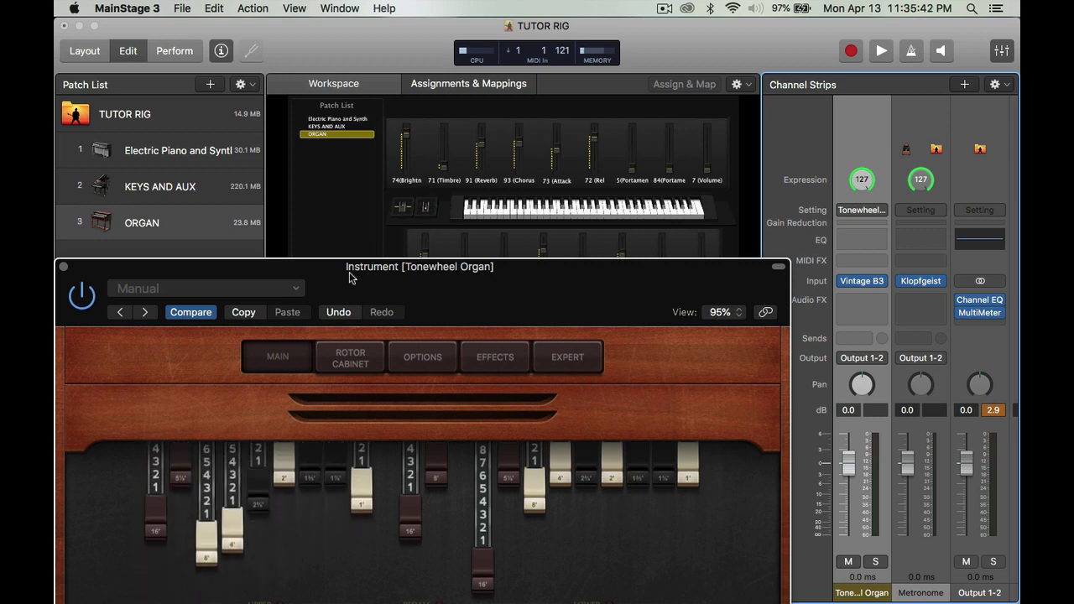
drag(351, 275, 451, 172)
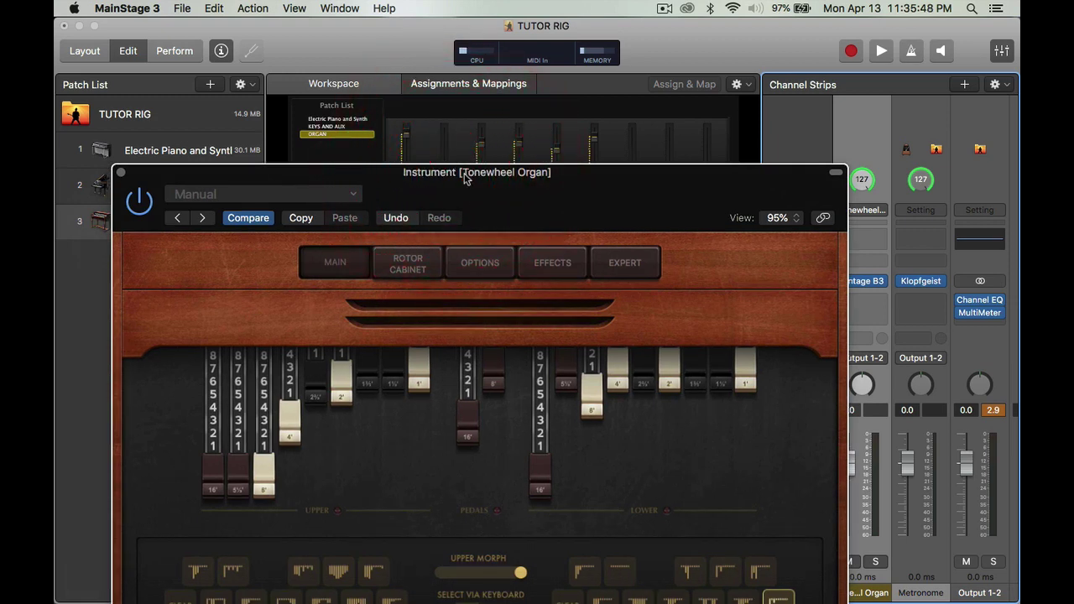
drag(466, 179, 522, 33)
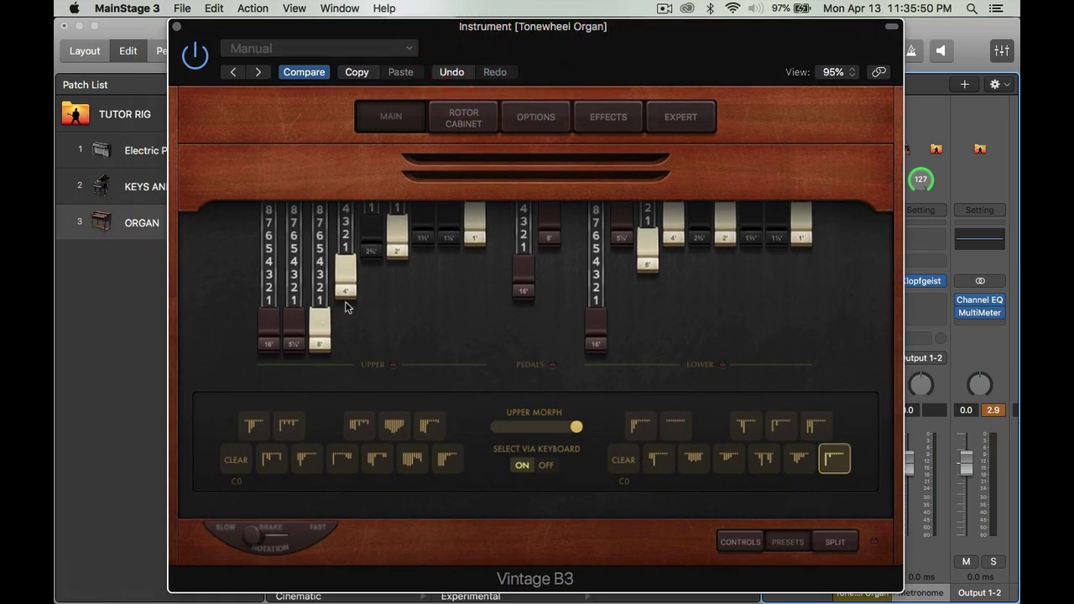
- Push the upper 4', 2⅔' and 2' drawbars in and set 5⅓' about halfway
drag(348, 291, 344, 197)
drag(372, 232, 372, 173)
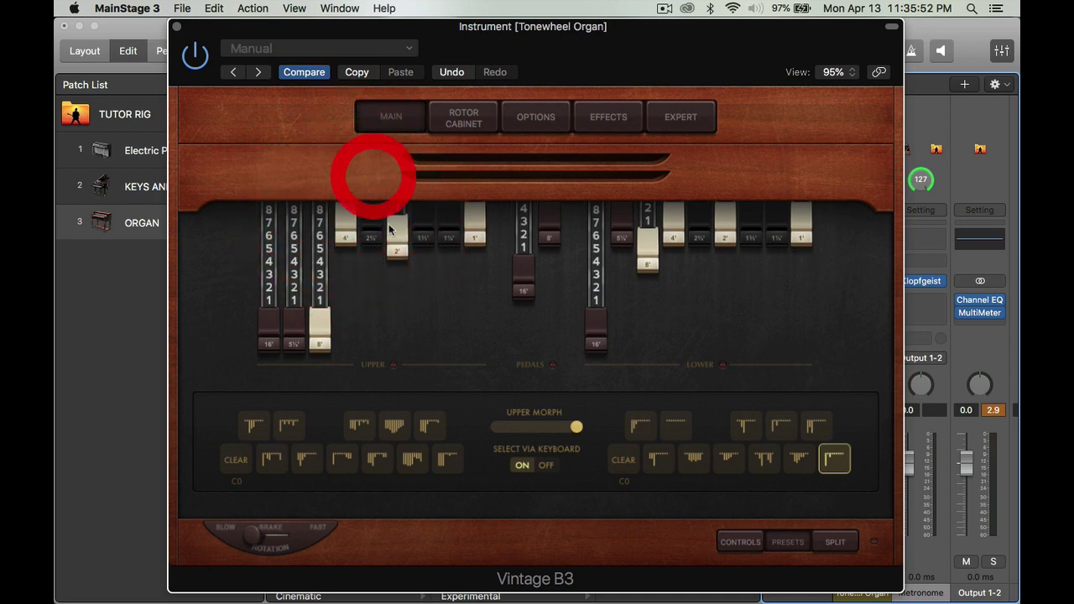
drag(396, 251, 384, 162)
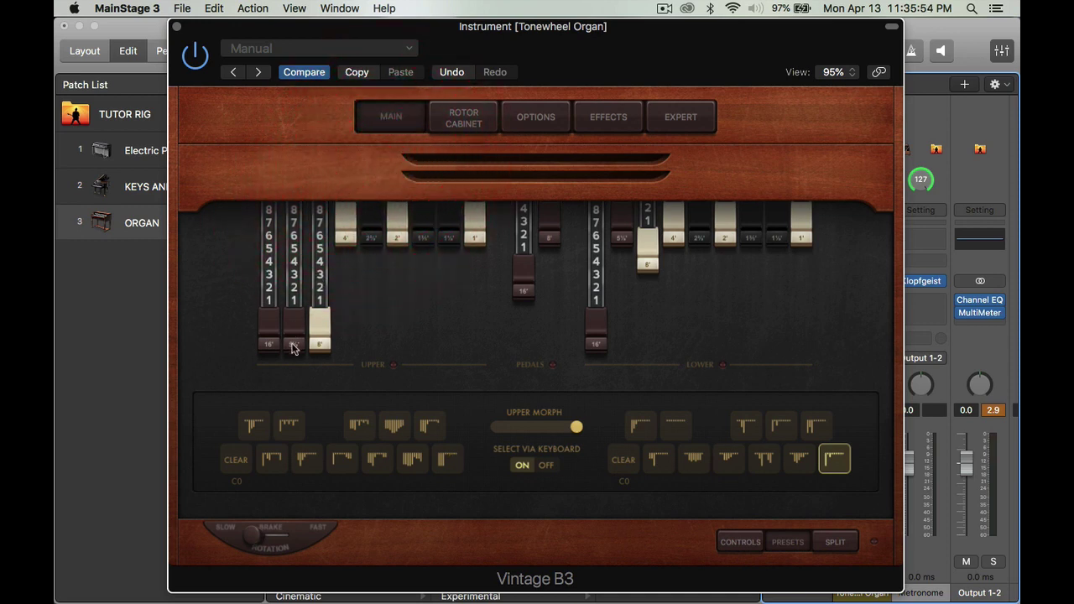
drag(293, 343, 285, 165)
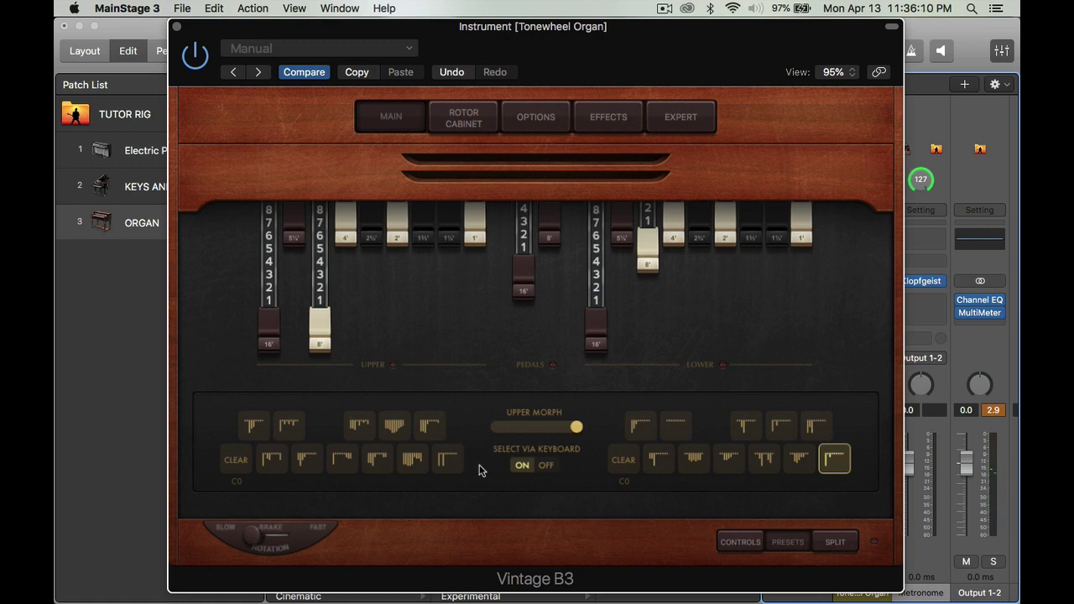
- Recall another upper preset and leave only the 16', 8' and 1' drawbars fully out
click(427, 425)
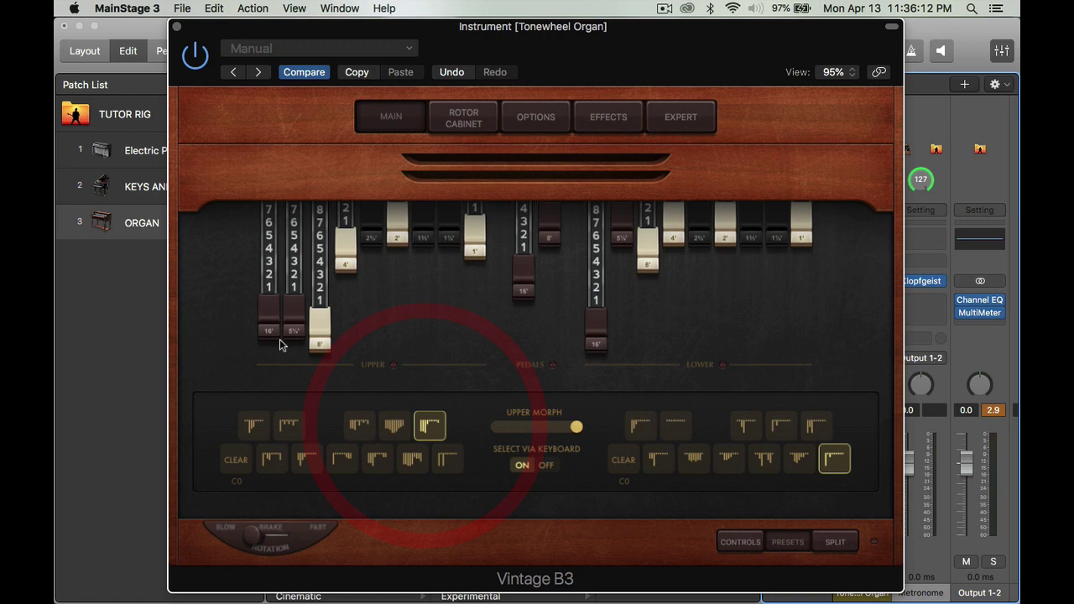
click(281, 376)
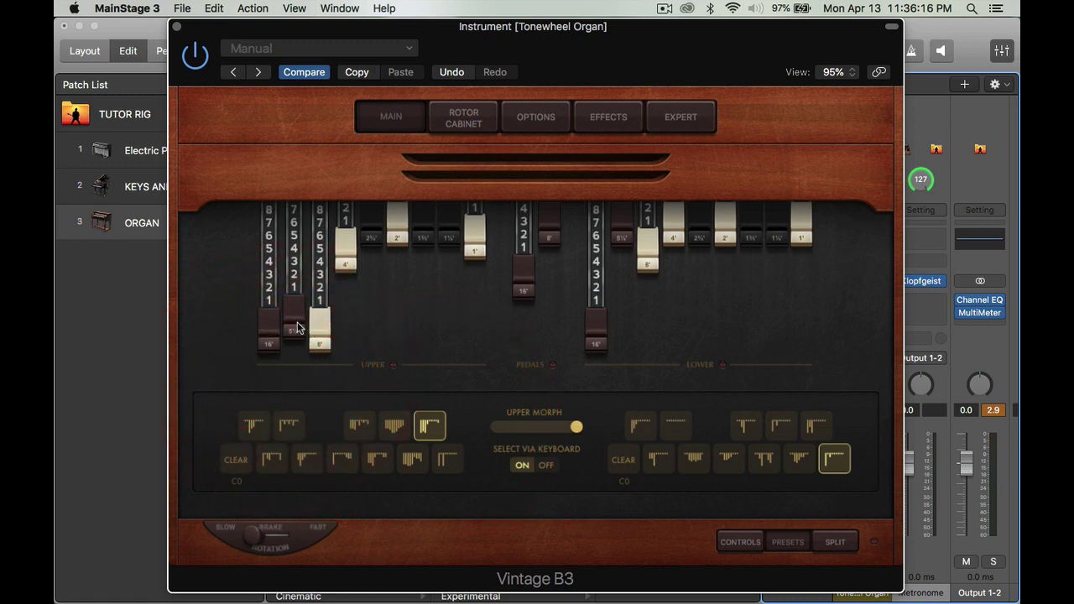
drag(297, 327, 299, 372)
drag(345, 262, 347, 221)
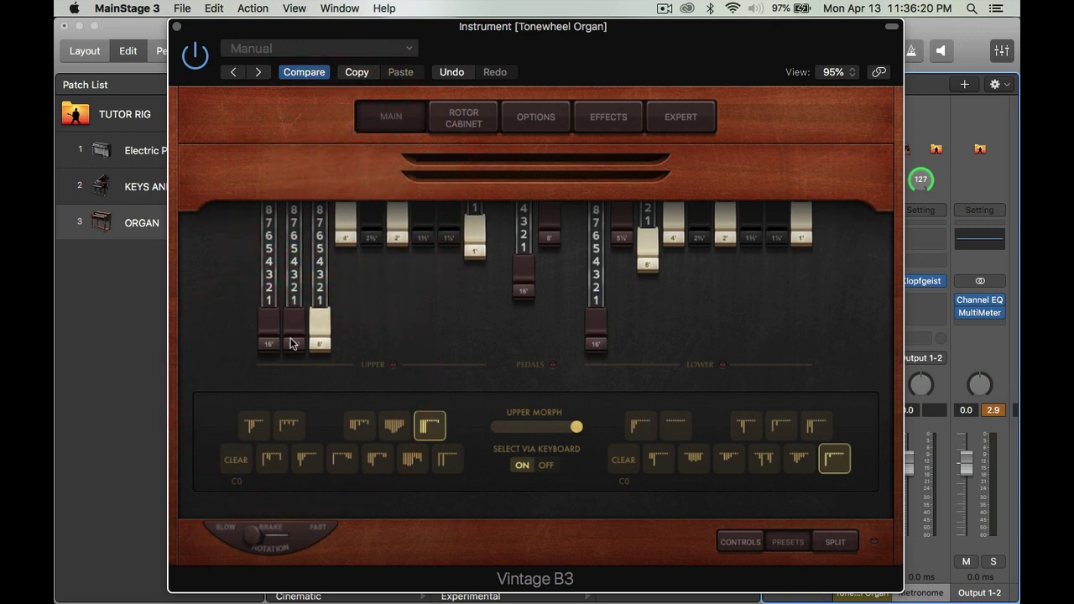
mouse_move(292, 344)
mouse_down()
mouse_move(296, 236)
mouse_move(277, 180)
mouse_up()
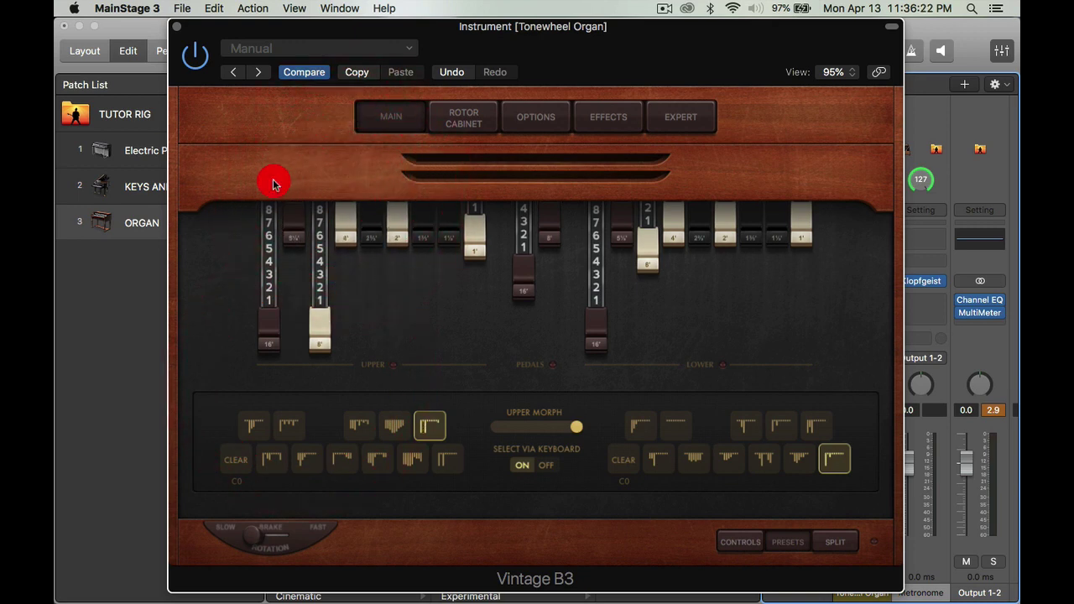
click(491, 377)
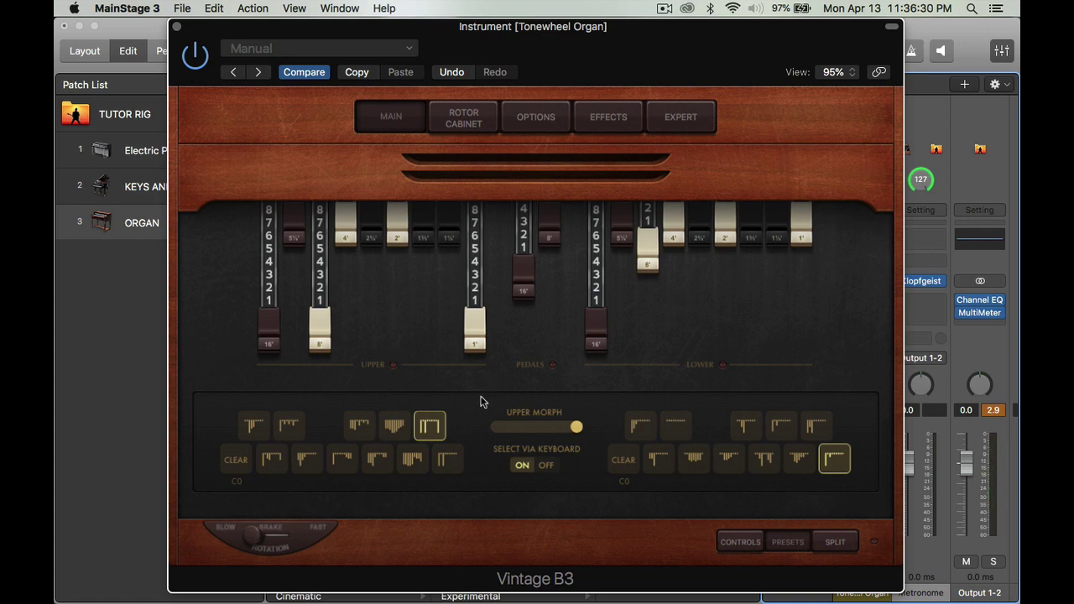
- Program one upper preset with 16' and 5⅓' out and 4' through 1' pushed in
click(412, 459)
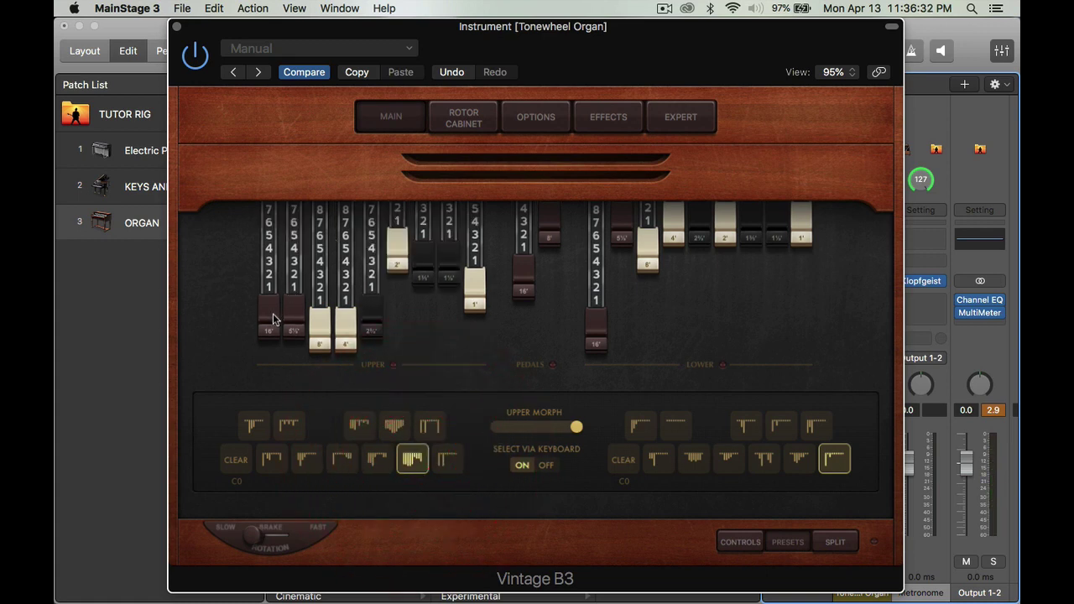
drag(270, 318, 304, 402)
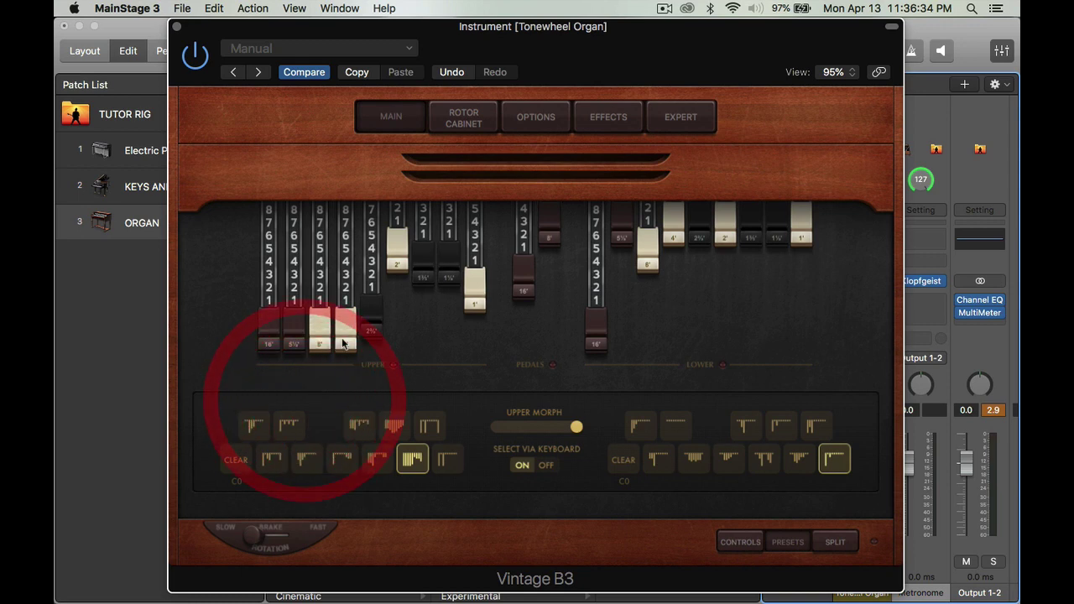
drag(344, 331, 327, 48)
drag(378, 338, 355, 132)
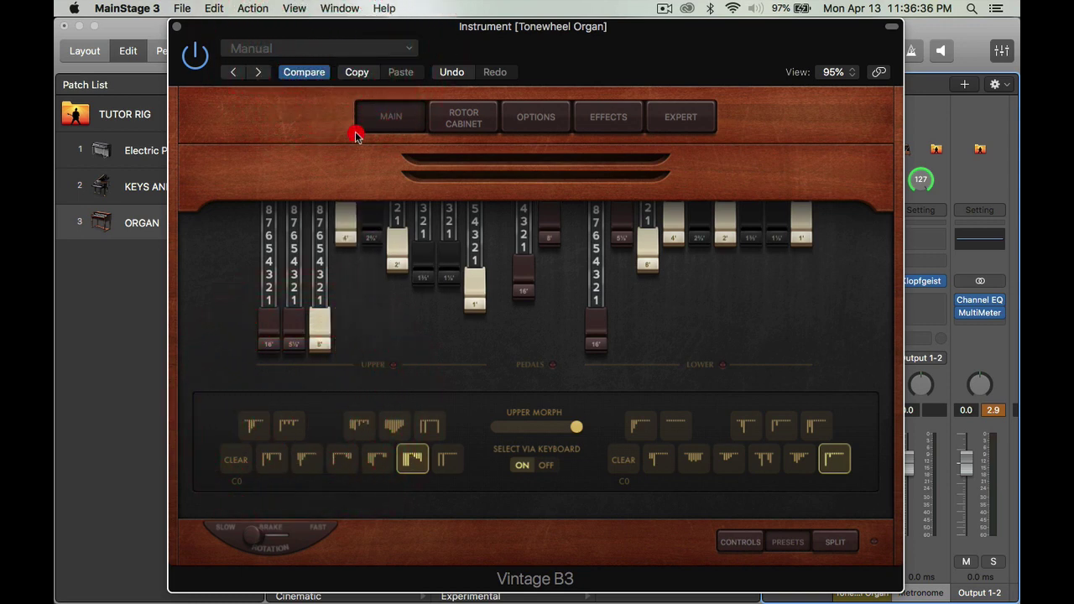
drag(397, 264, 365, 125)
drag(420, 264, 378, 52)
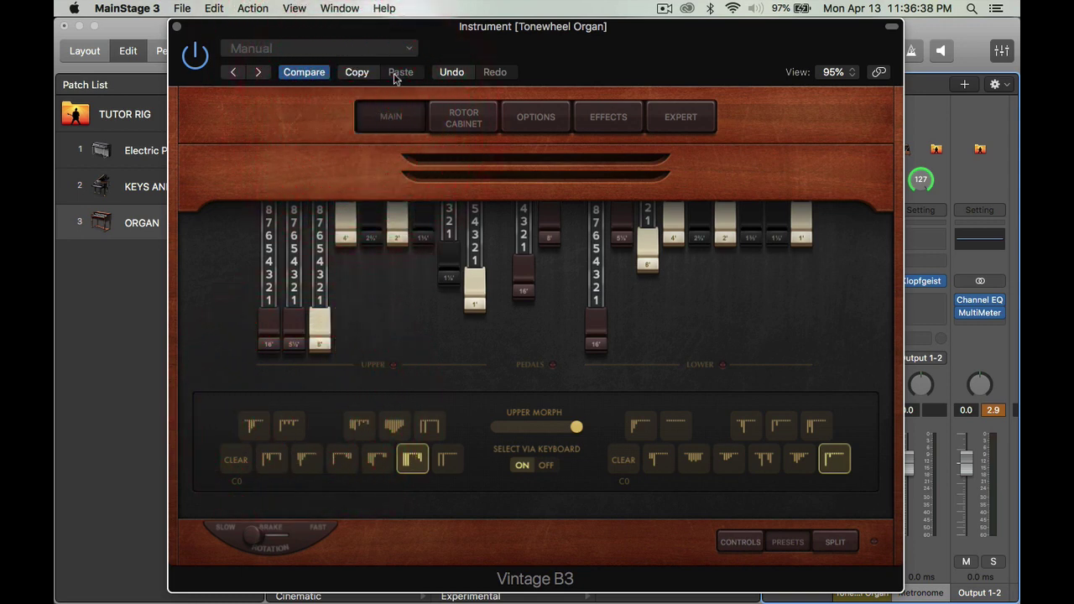
drag(449, 277, 424, 105)
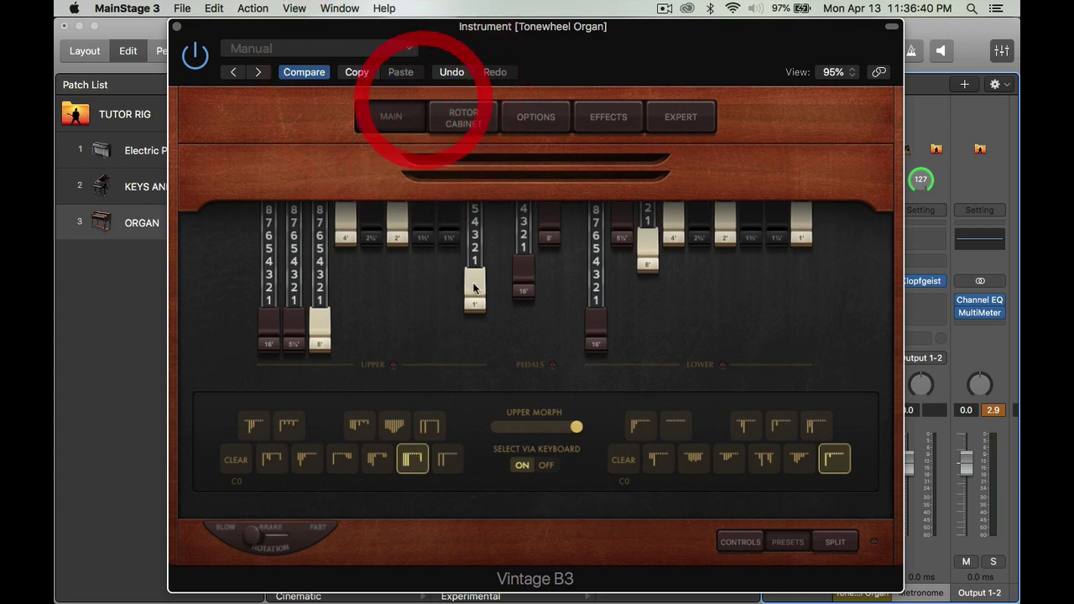
drag(472, 290, 451, 173)
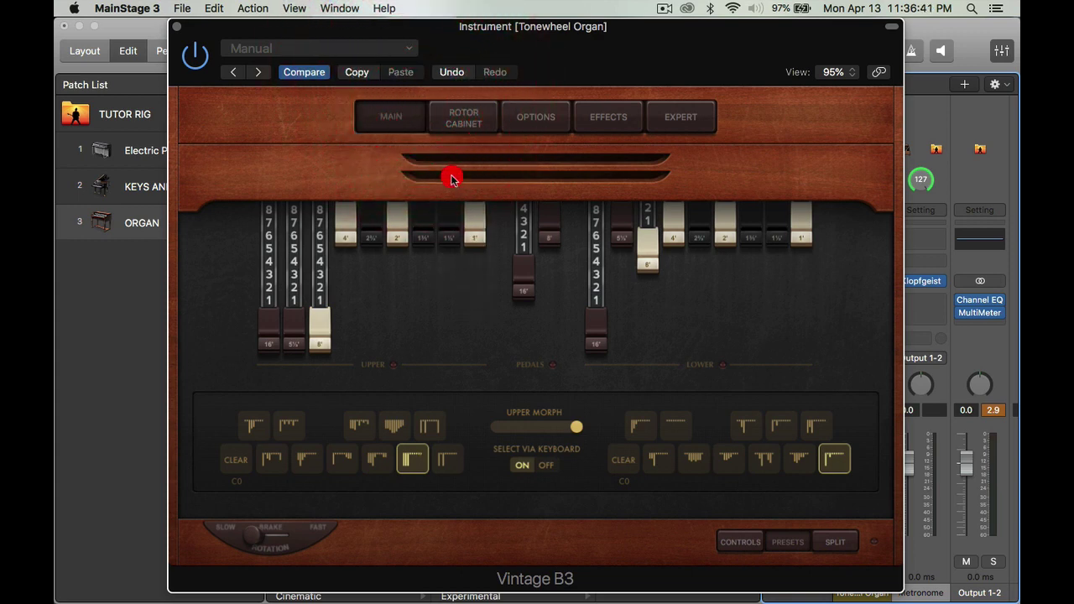
- Pull every upper drawbar fully out on the first upper preset
click(253, 425)
click(256, 444)
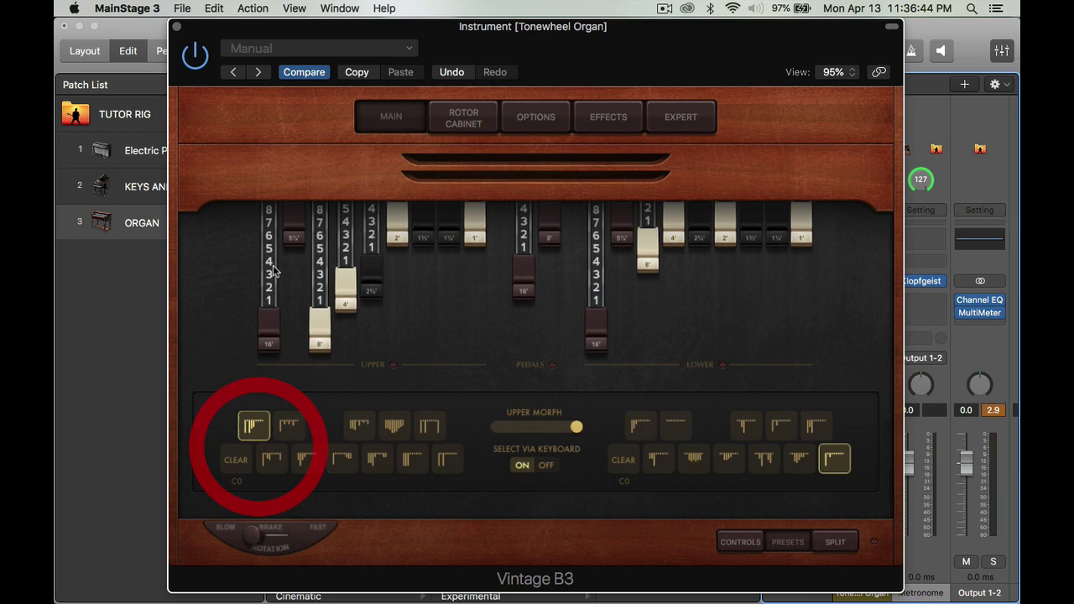
click(289, 476)
drag(349, 302, 347, 384)
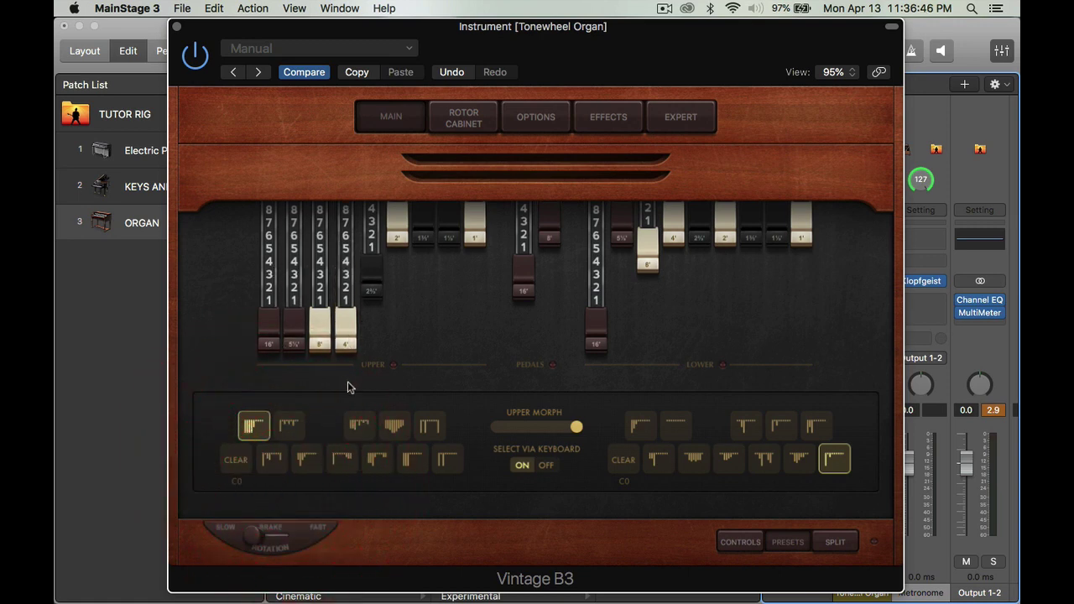
drag(371, 290, 367, 395)
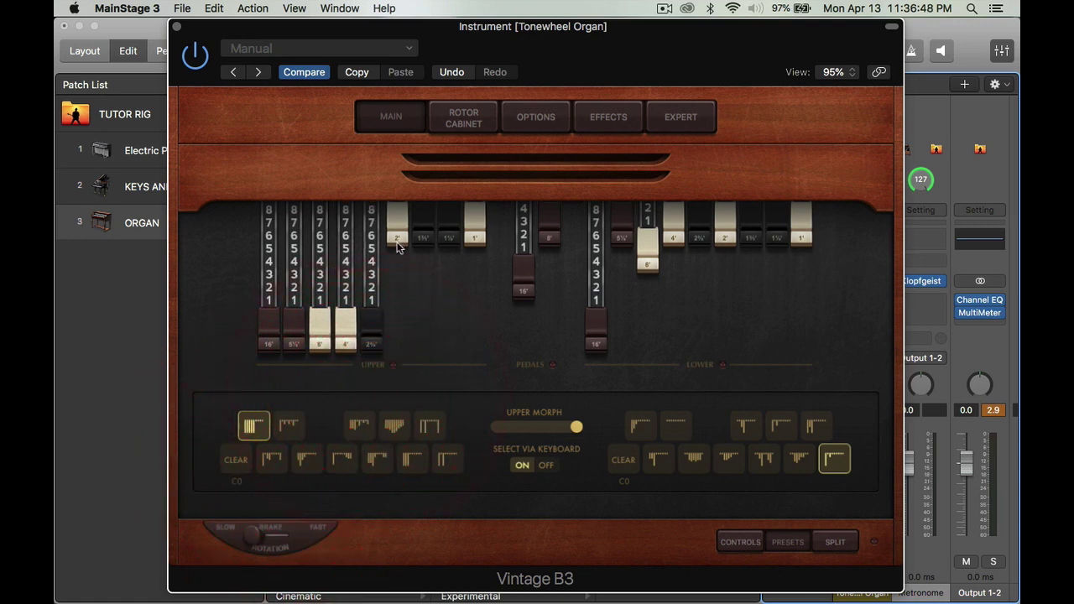
drag(397, 239, 422, 498)
drag(421, 231, 426, 451)
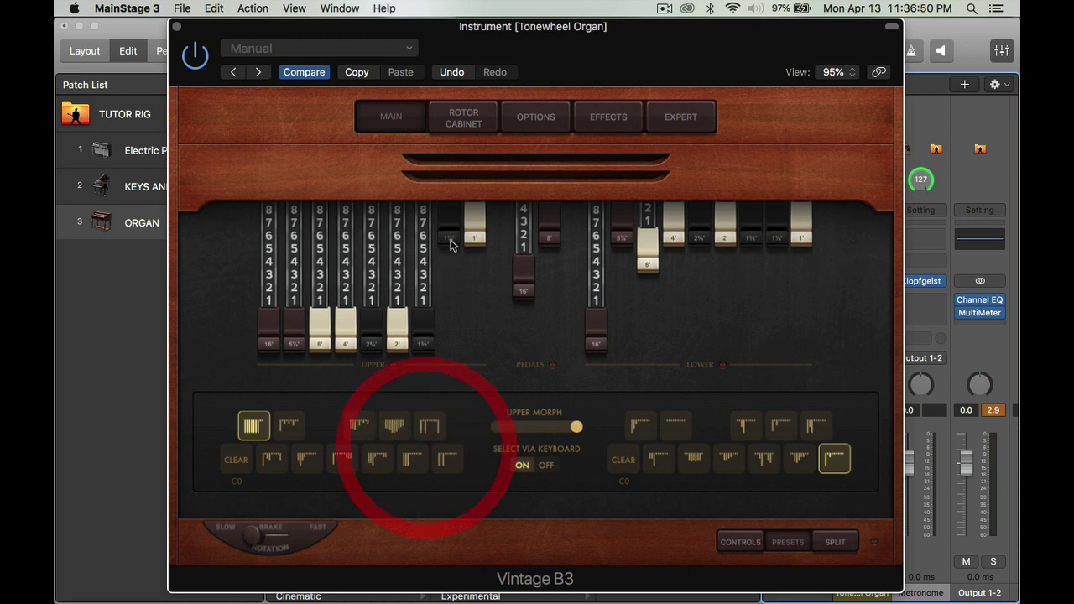
drag(449, 240, 472, 496)
drag(483, 239, 464, 396)
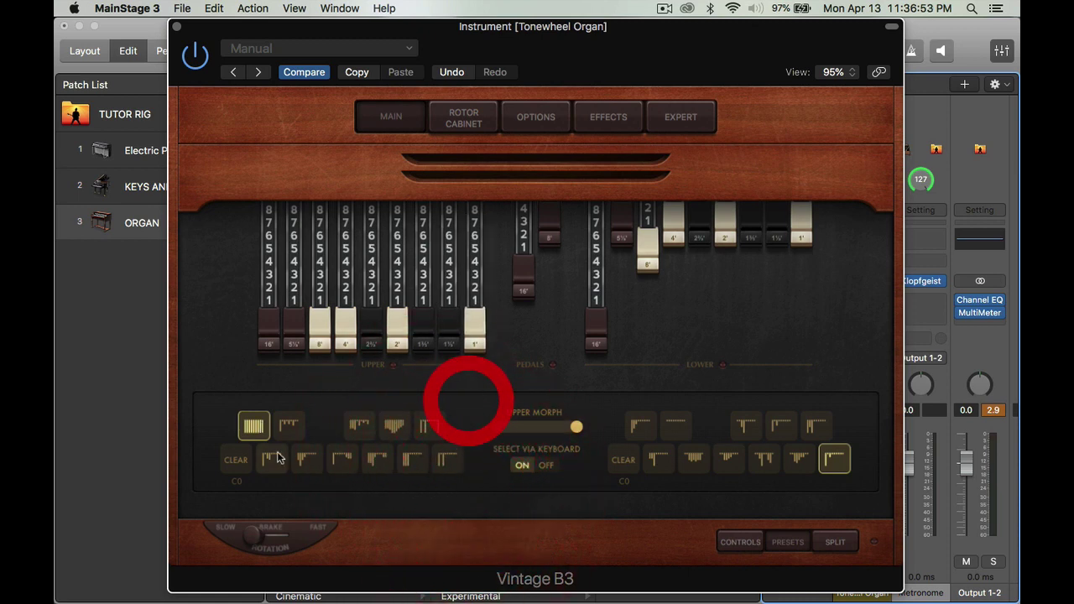
- Set another upper preset with 16', 5⅓' and 8' out and 2⅔' through 1' in
click(411, 462)
click(393, 428)
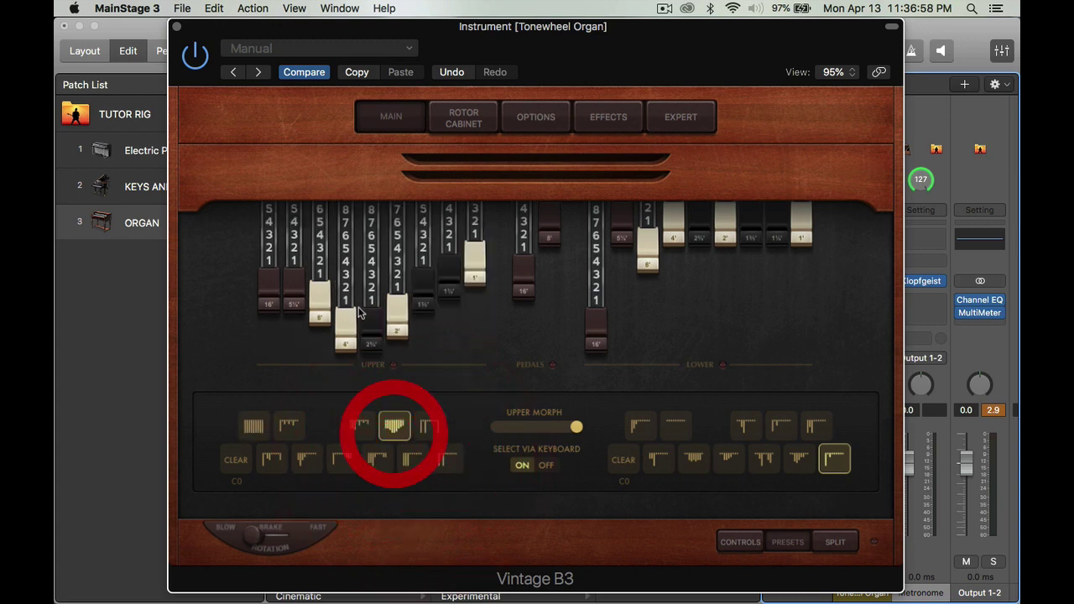
drag(269, 301, 286, 419)
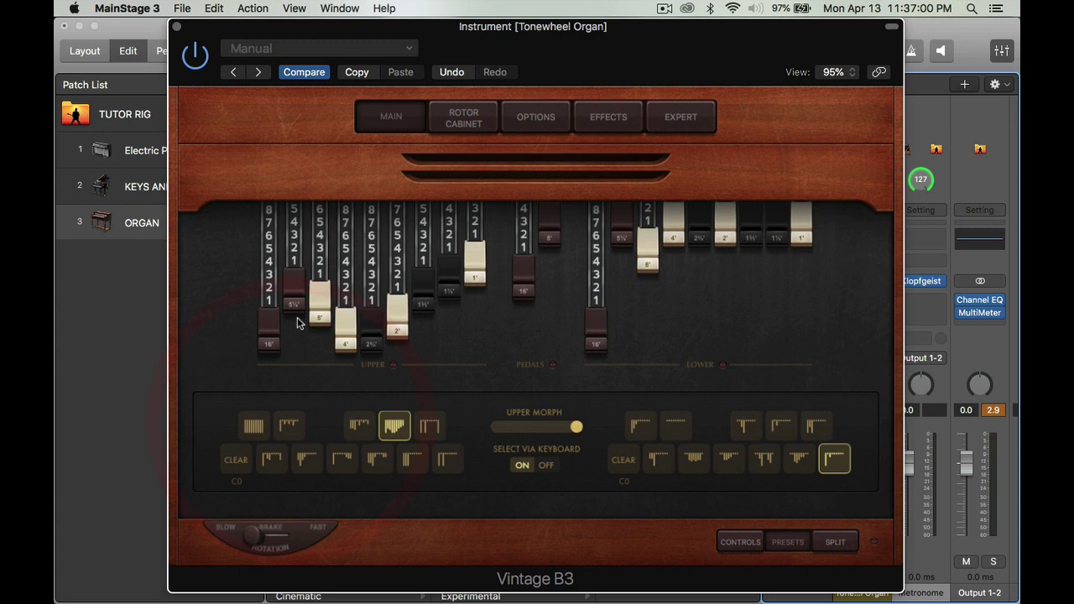
drag(295, 308, 332, 414)
drag(372, 341, 369, 156)
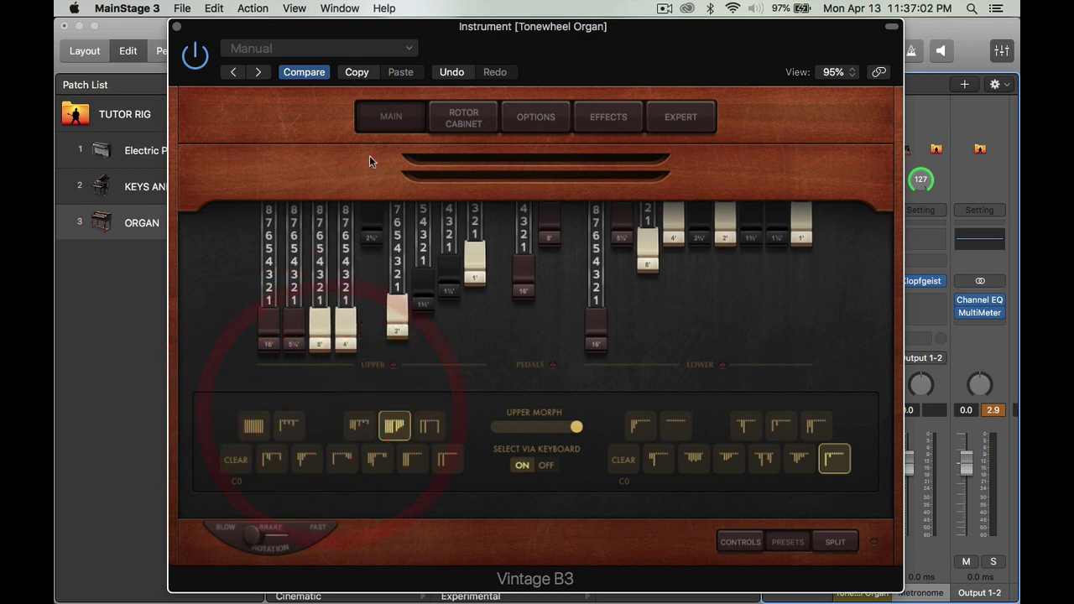
drag(397, 327, 375, 37)
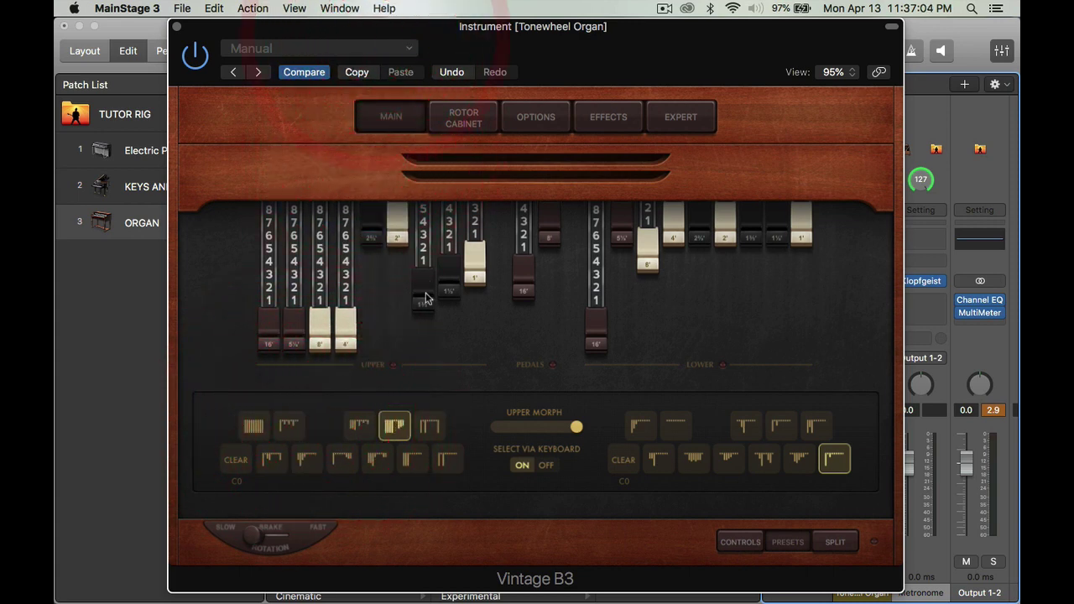
drag(426, 298, 384, 132)
drag(449, 282, 445, 157)
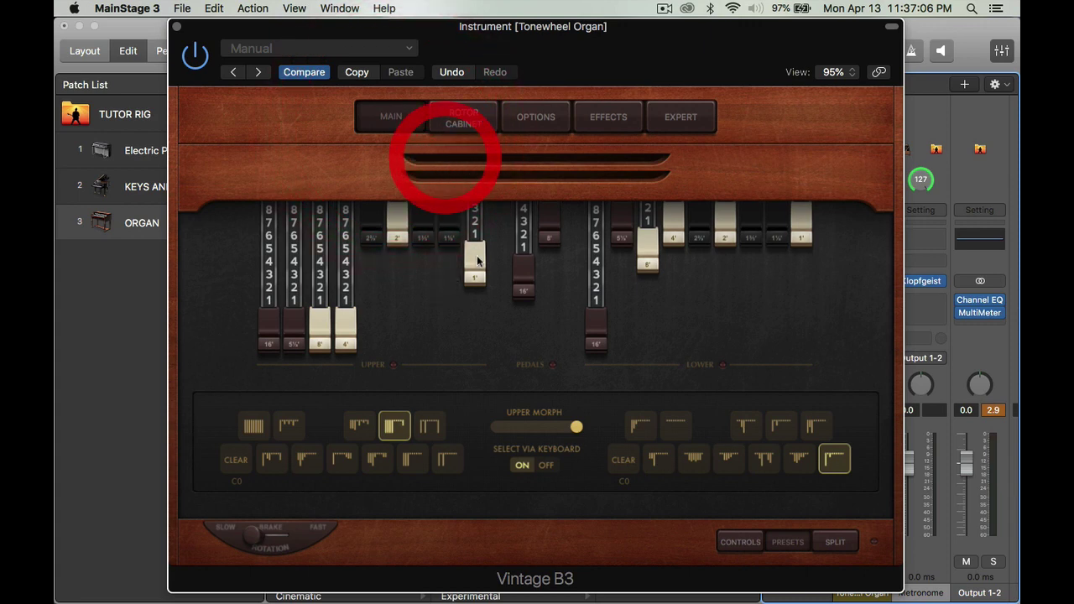
drag(476, 261, 461, 160)
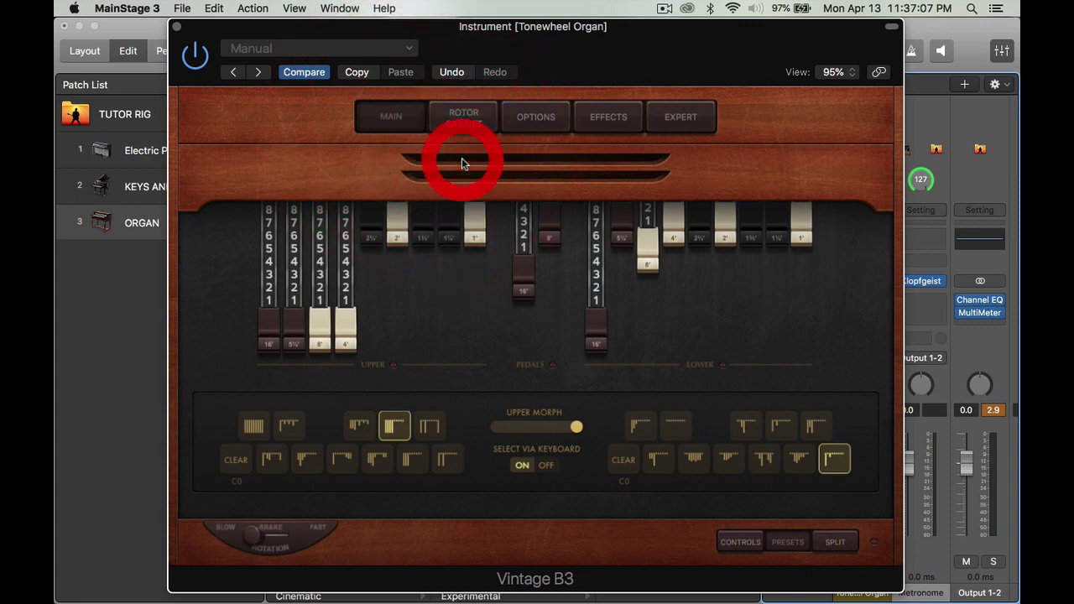
- Set the next upper preset with the 16', 5⅓', 4' and 1' drawbars pulled out
click(377, 459)
drag(269, 289, 286, 367)
drag(342, 238, 361, 445)
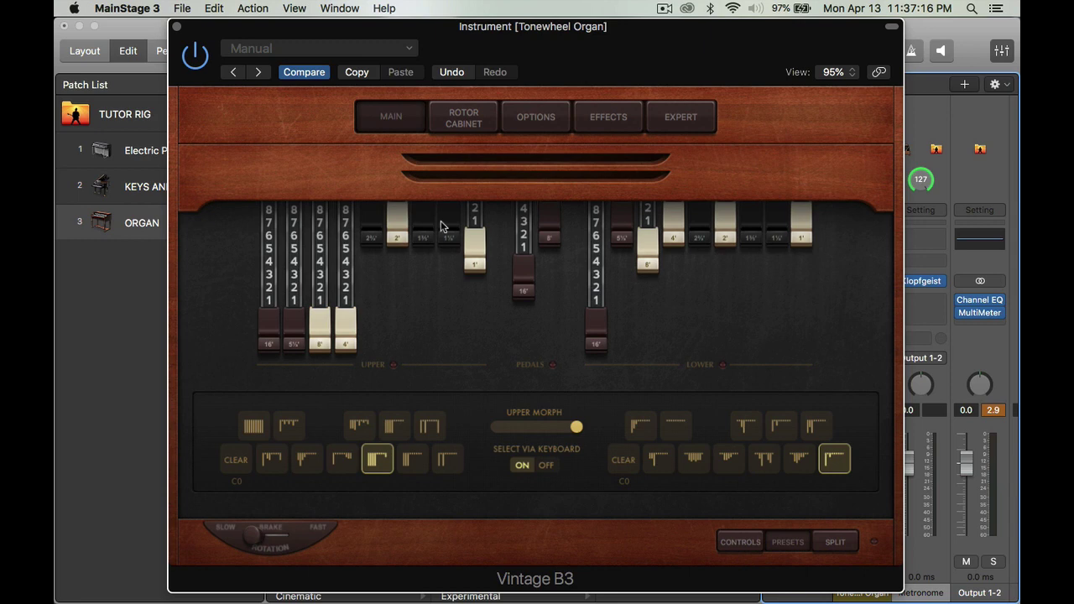
click(431, 227)
drag(475, 247, 480, 426)
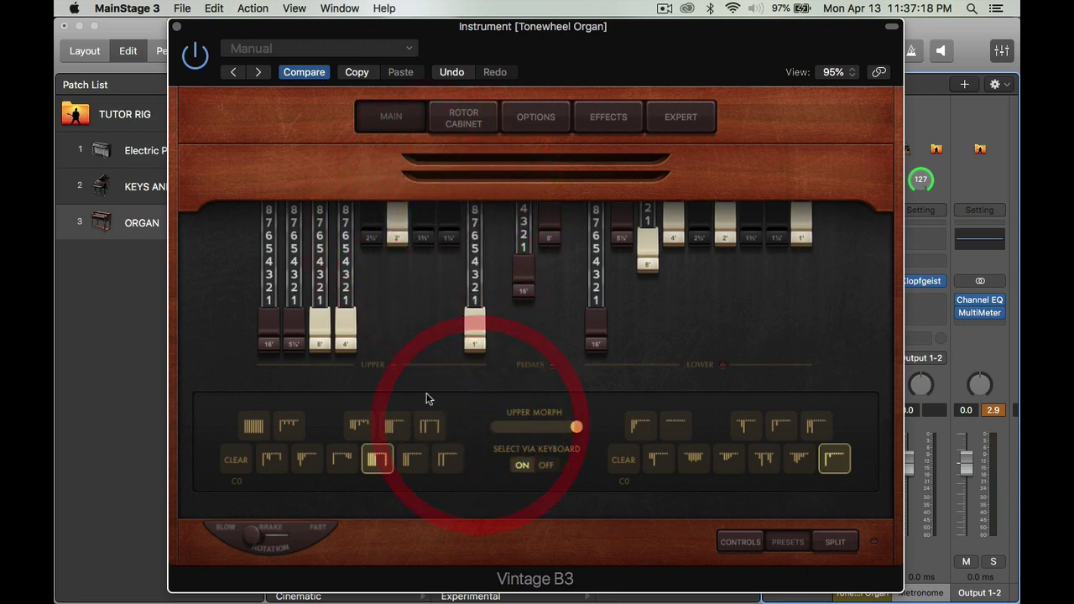
- Set another upper preset with 5⅓', 8', 4', 2⅔' out and 1⅓', 1' pushed in
click(361, 422)
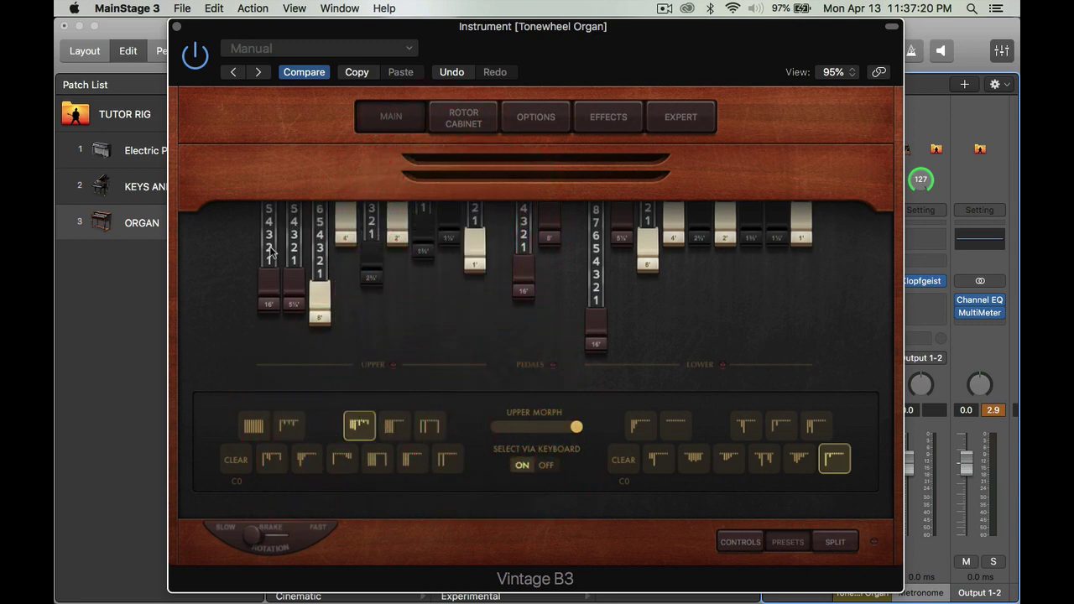
click(292, 396)
drag(297, 318, 328, 397)
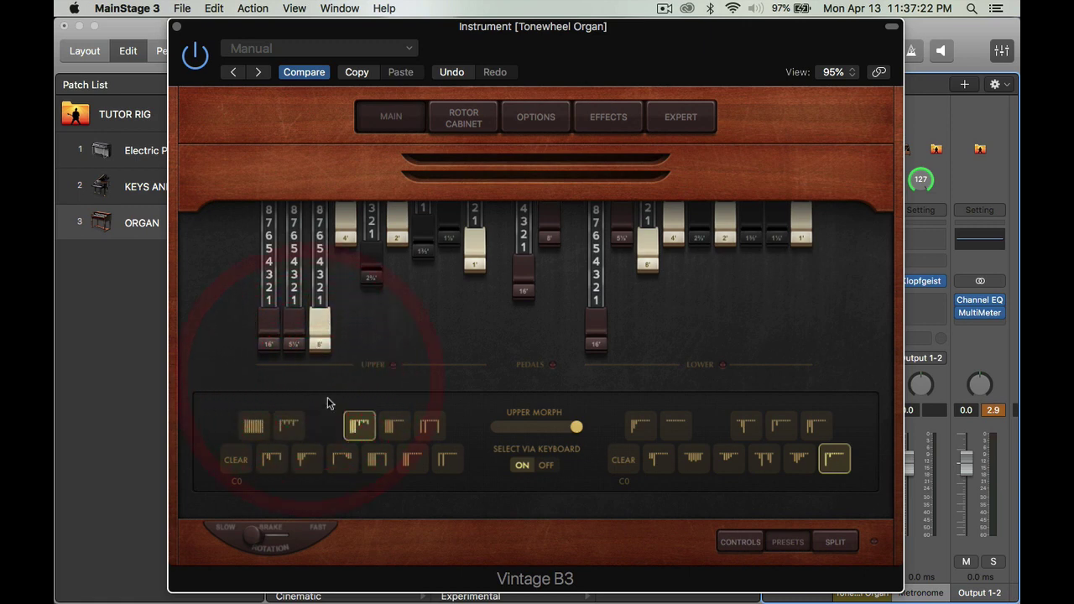
drag(347, 236, 365, 414)
drag(371, 277, 395, 449)
click(379, 460)
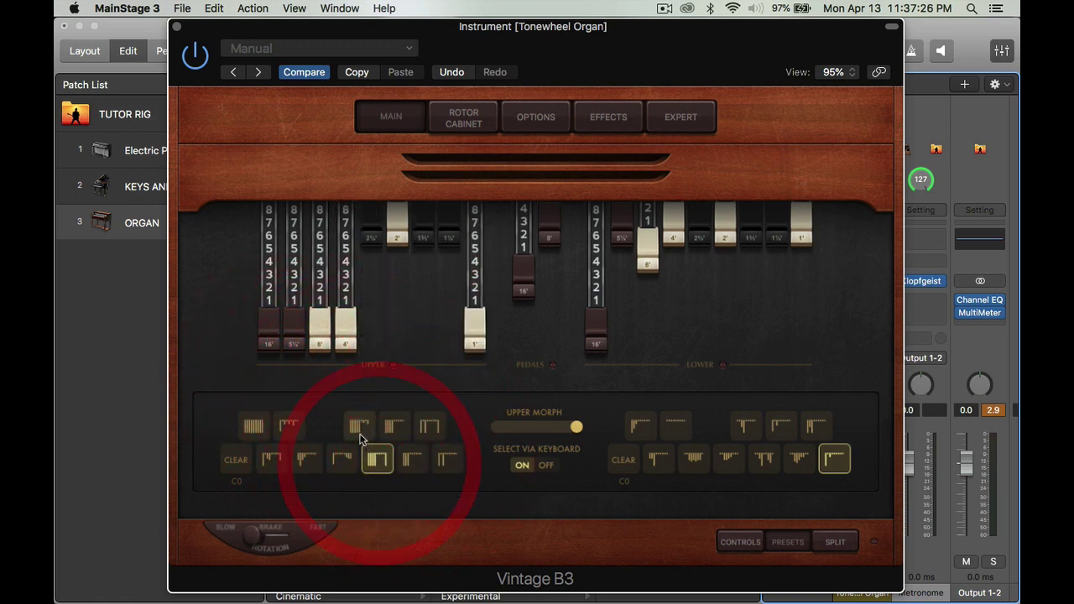
click(360, 425)
drag(474, 271, 458, 163)
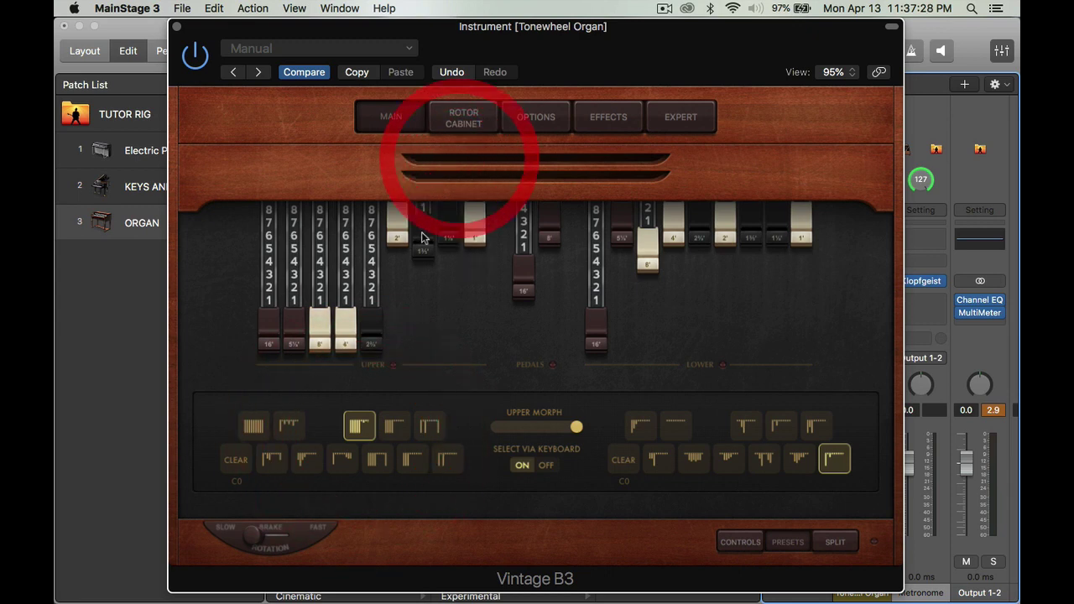
drag(423, 250, 400, 144)
- Set the next upper preset with 16' through 2⅔' and 1' out, 1⅗' and 1⅓' in
click(342, 459)
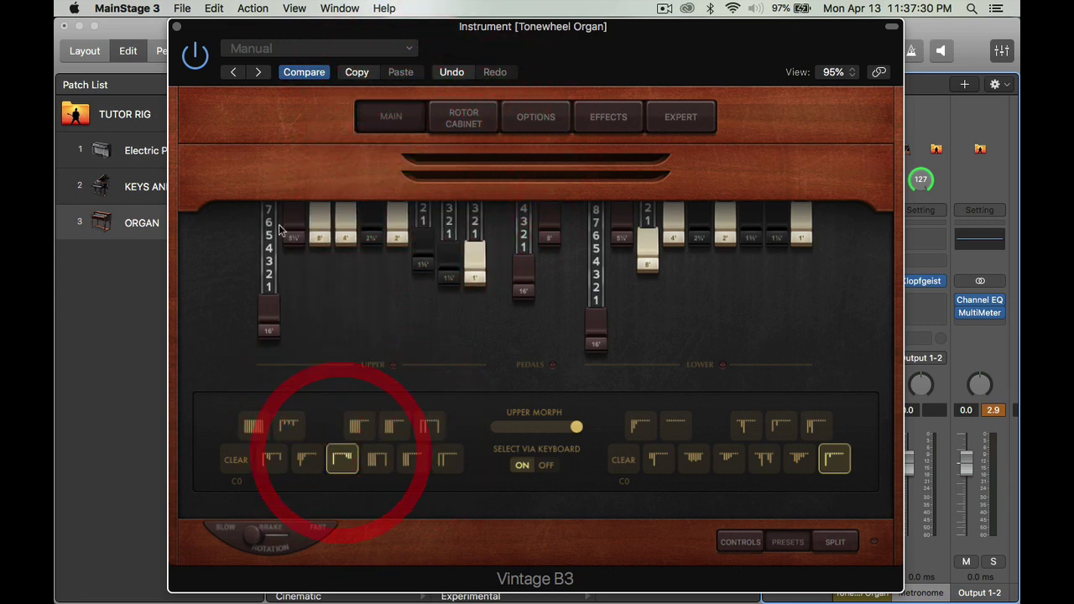
drag(269, 318, 271, 348)
drag(290, 249, 293, 344)
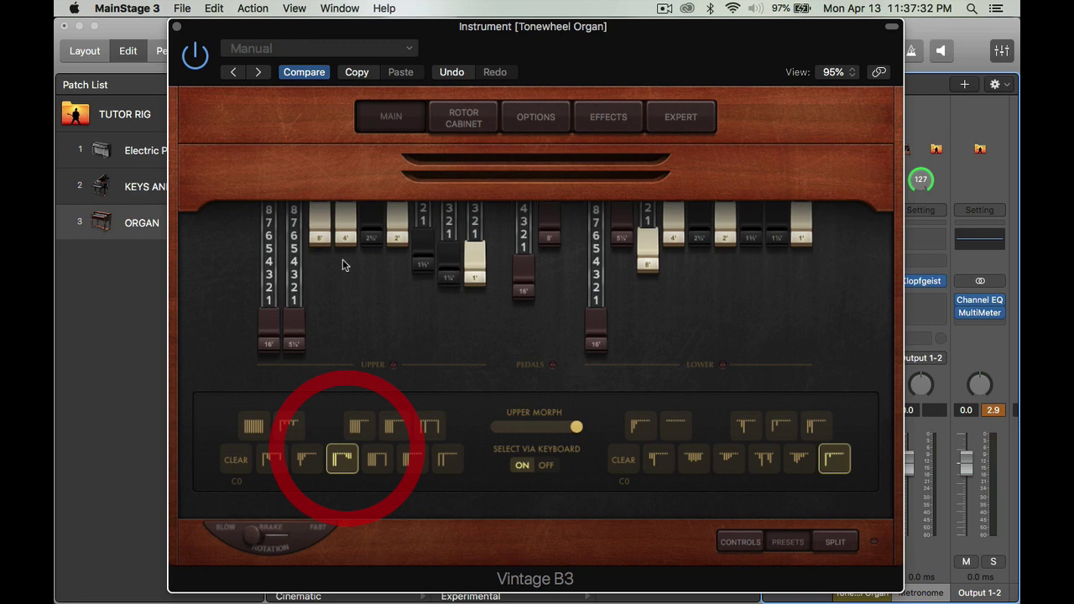
drag(318, 235, 319, 314)
drag(345, 235, 345, 340)
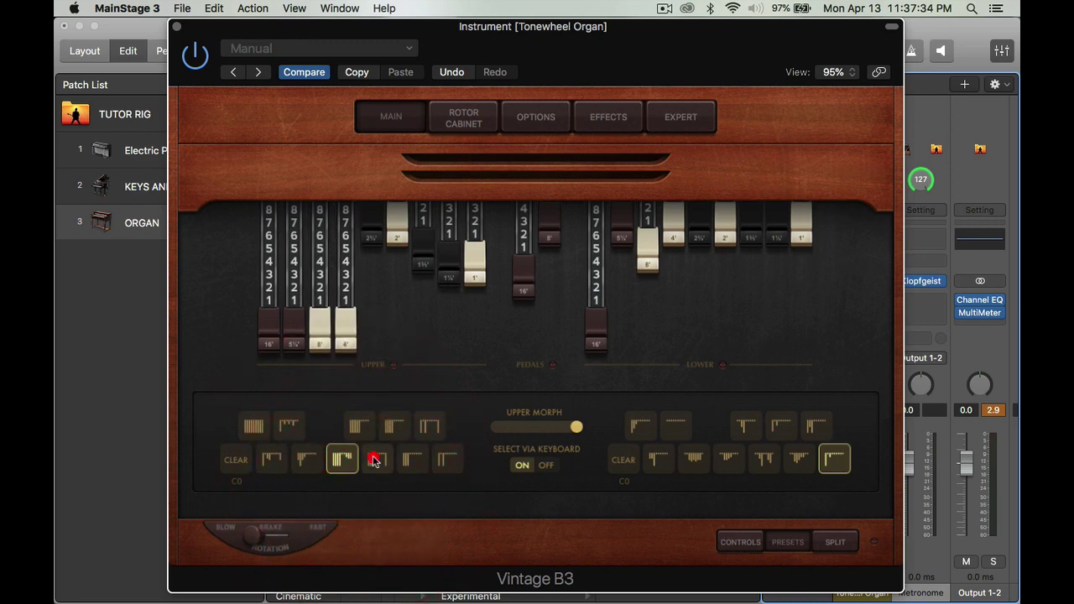
drag(371, 235, 372, 342)
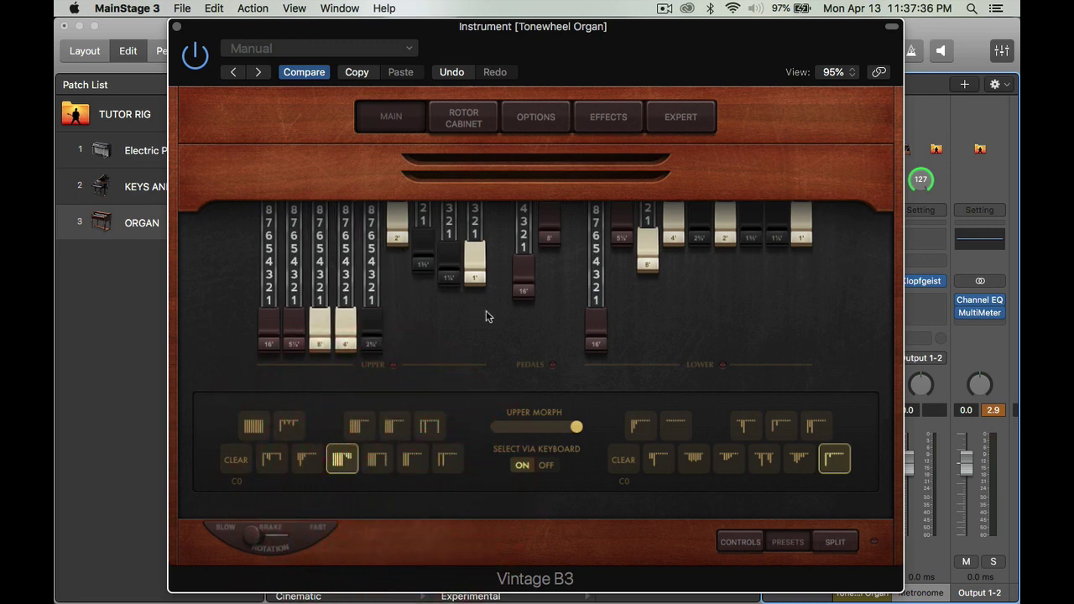
drag(474, 282, 474, 362)
drag(449, 275, 449, 235)
drag(423, 262, 423, 235)
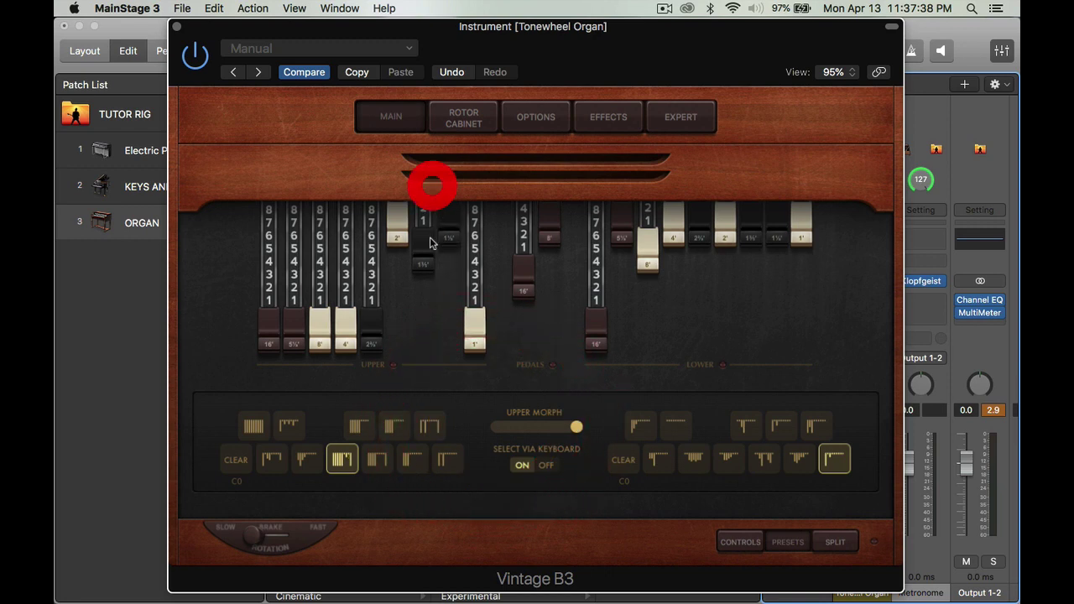
click(390, 101)
- On the second upper preset, pull out the 16', 8', 4', 2⅔', 2' and 1⅗' drawbars
click(307, 459)
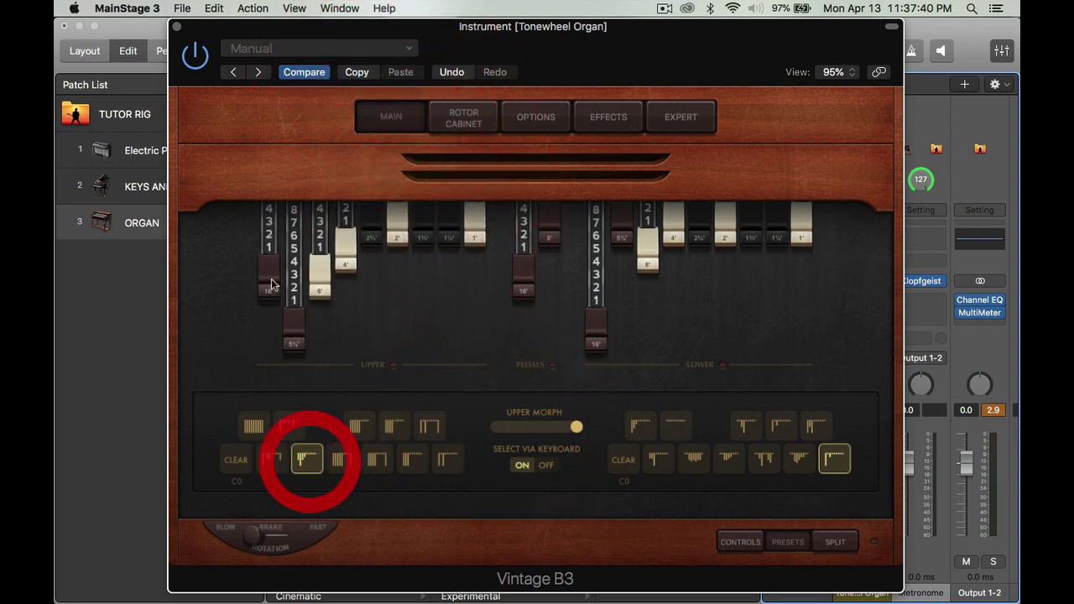
drag(265, 252, 264, 389)
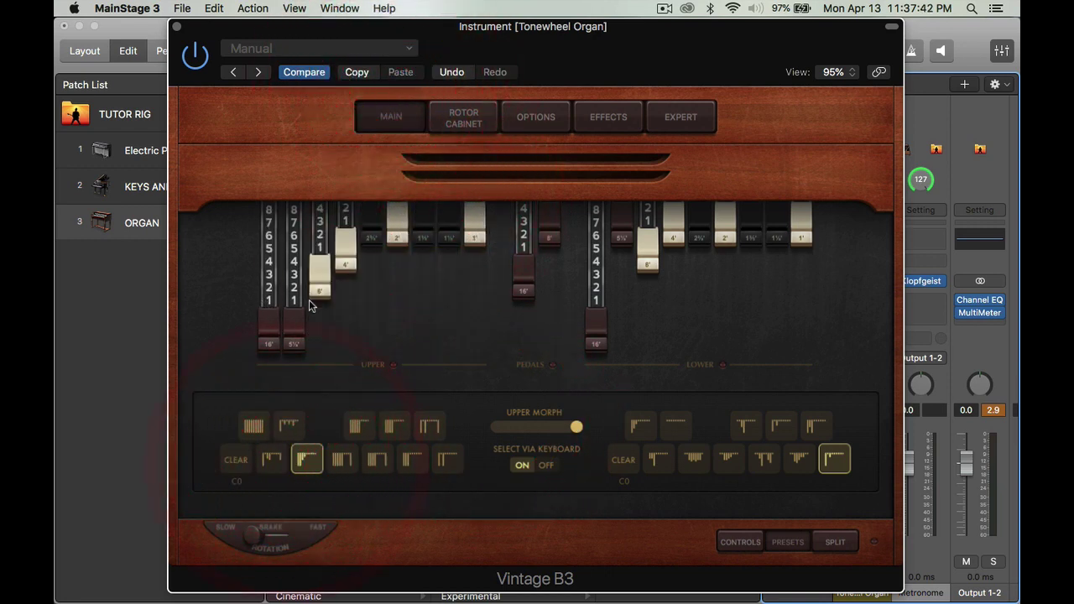
drag(316, 294, 319, 349)
drag(345, 276, 384, 516)
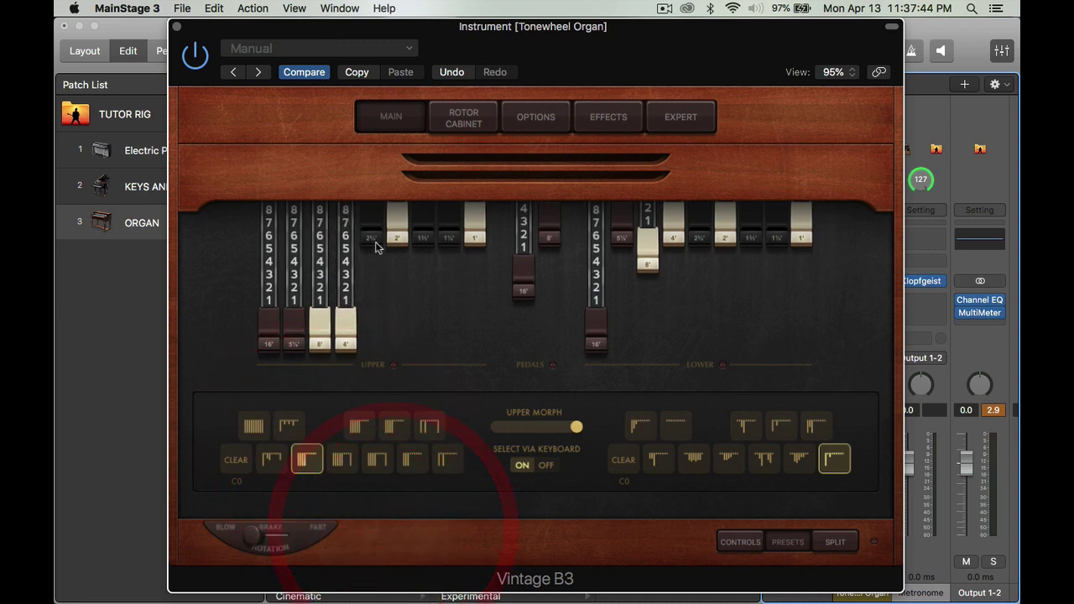
drag(374, 303, 384, 403)
drag(401, 269, 425, 431)
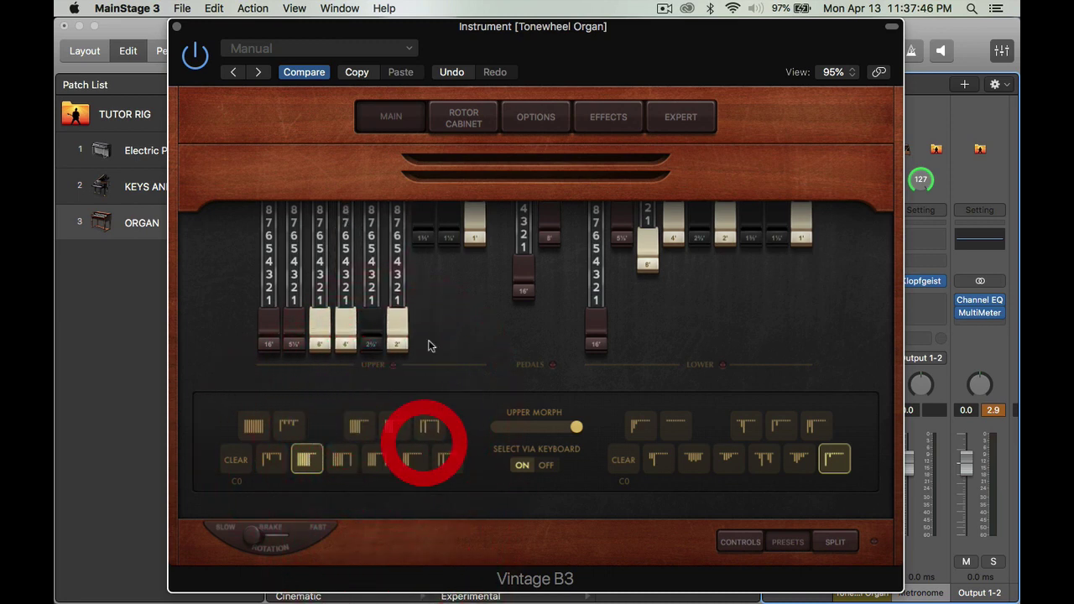
drag(425, 237, 451, 511)
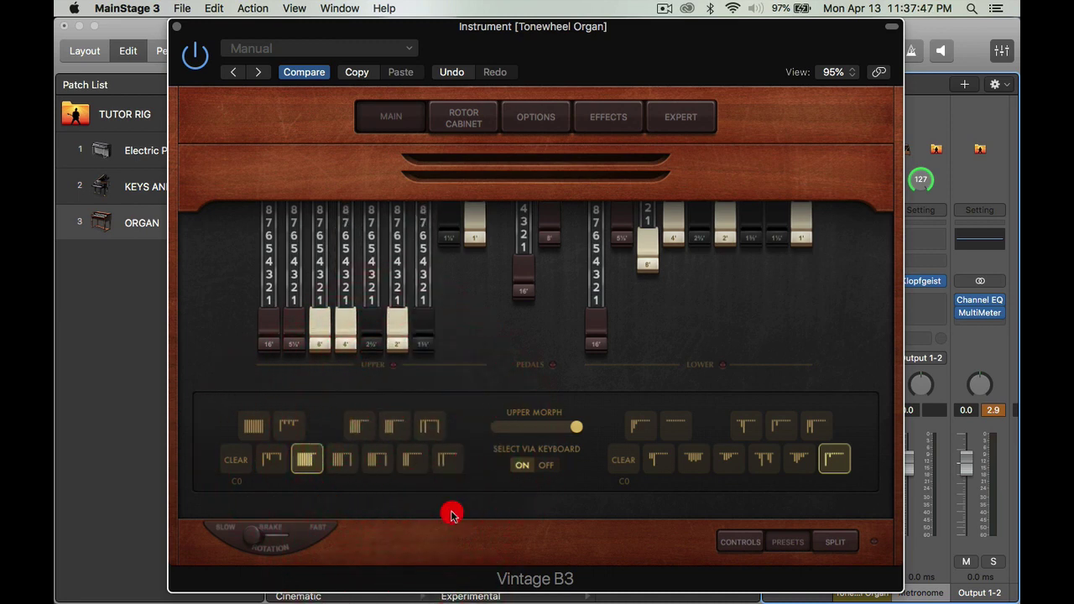
- Revise the second upper preset with 16', 5⅓', 8', 4', 2⅔' and 1' drawbars out
click(289, 427)
drag(268, 324, 267, 360)
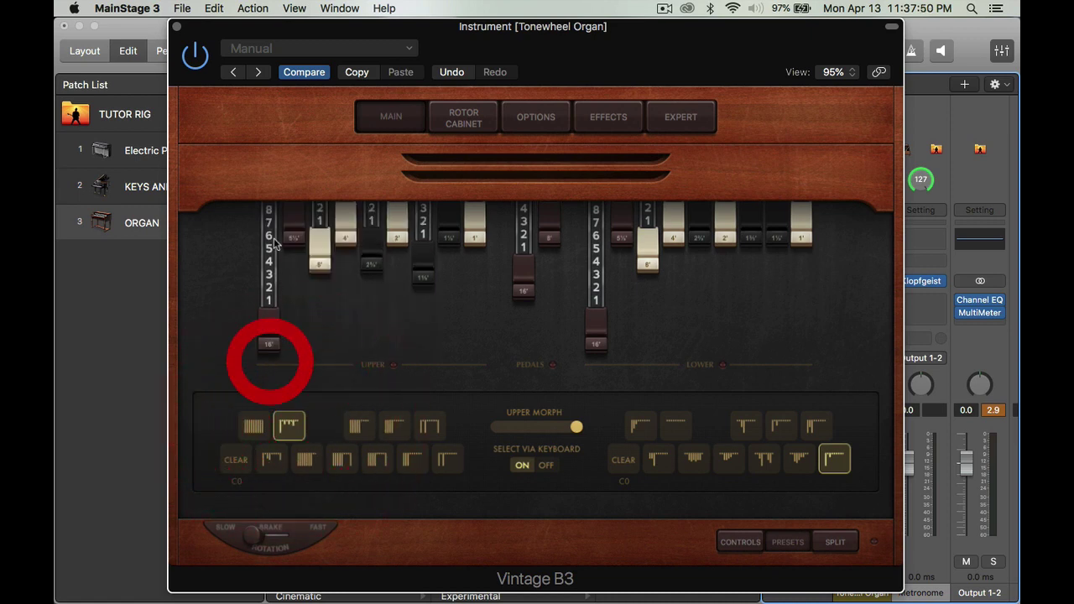
drag(287, 226, 326, 520)
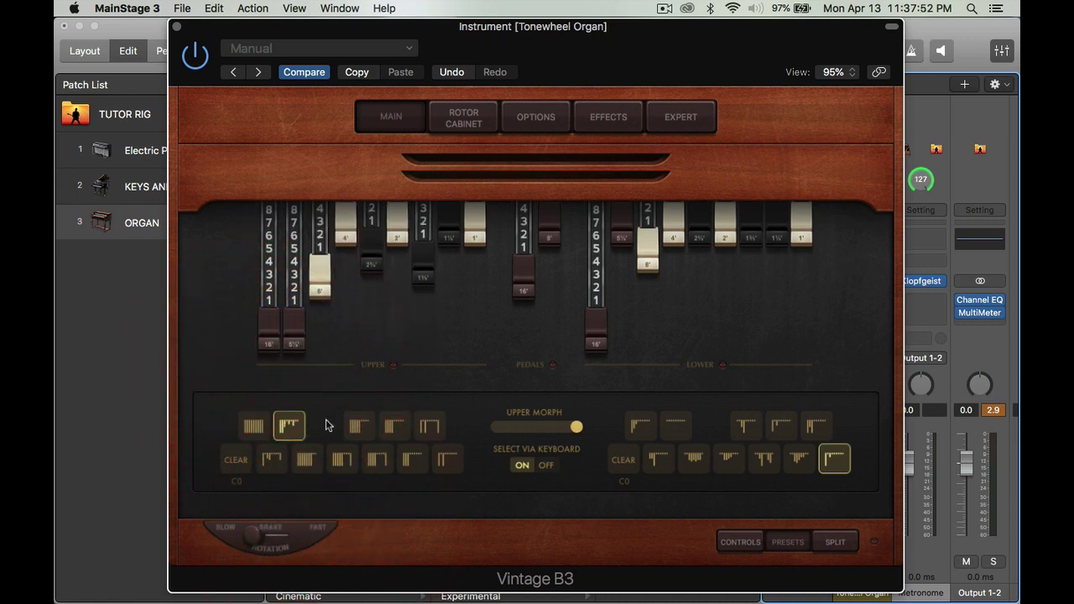
drag(320, 271, 363, 540)
drag(346, 238, 373, 457)
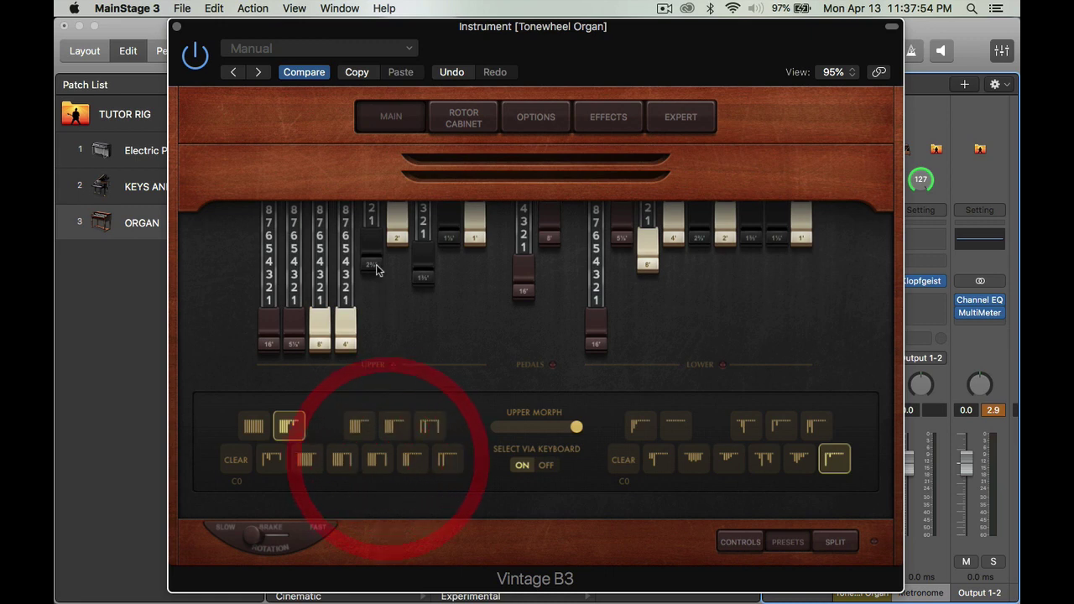
drag(371, 262, 428, 459)
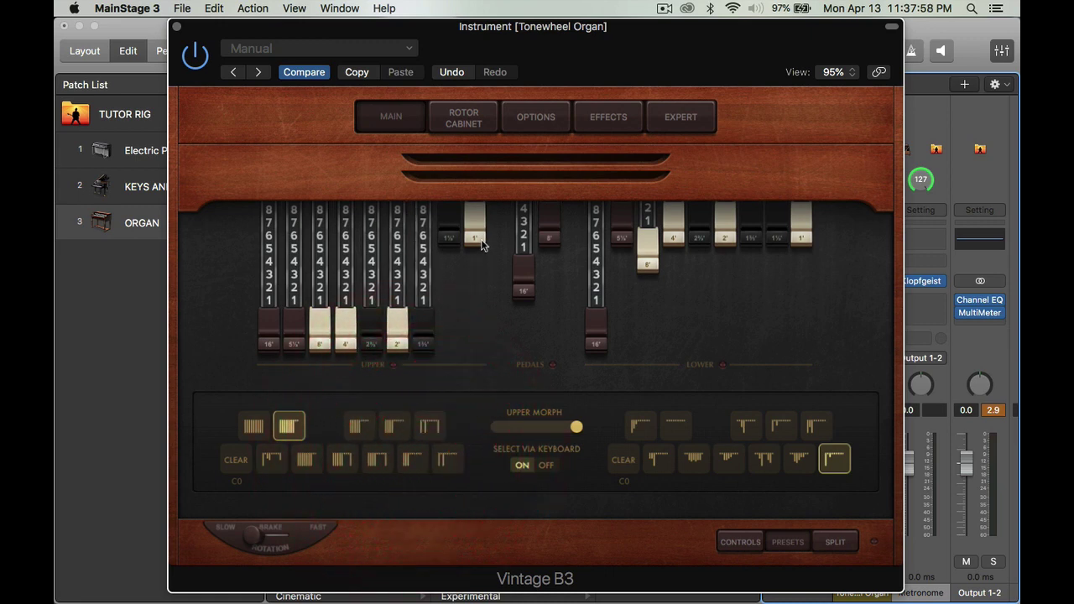
drag(482, 244, 496, 532)
- Set another preset with 5⅓' through 1⅓' out and 1' in, then reselect the first upper preset
click(271, 459)
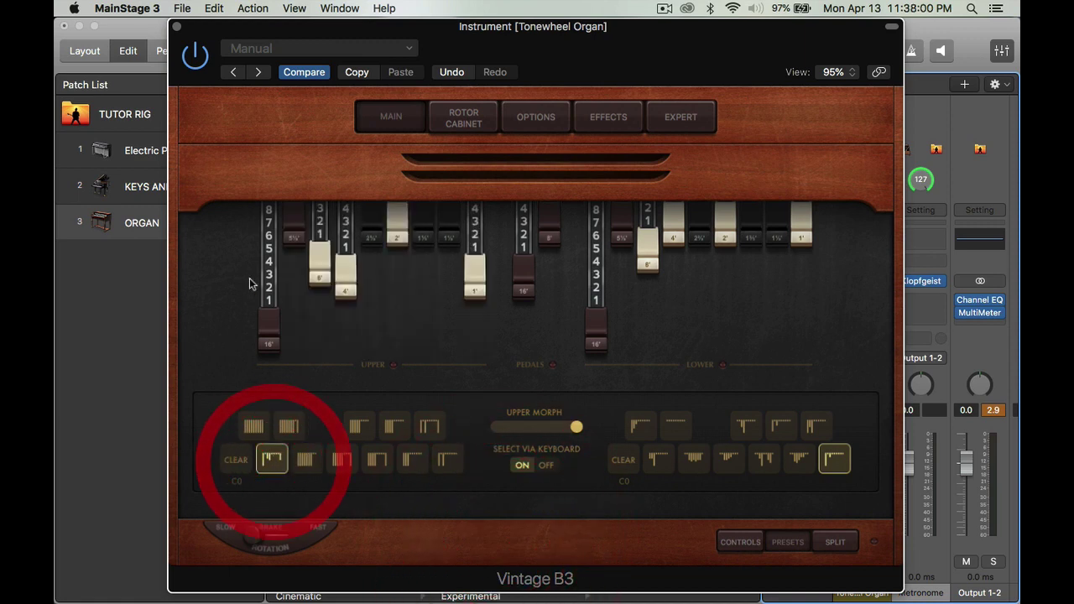
drag(288, 240, 283, 475)
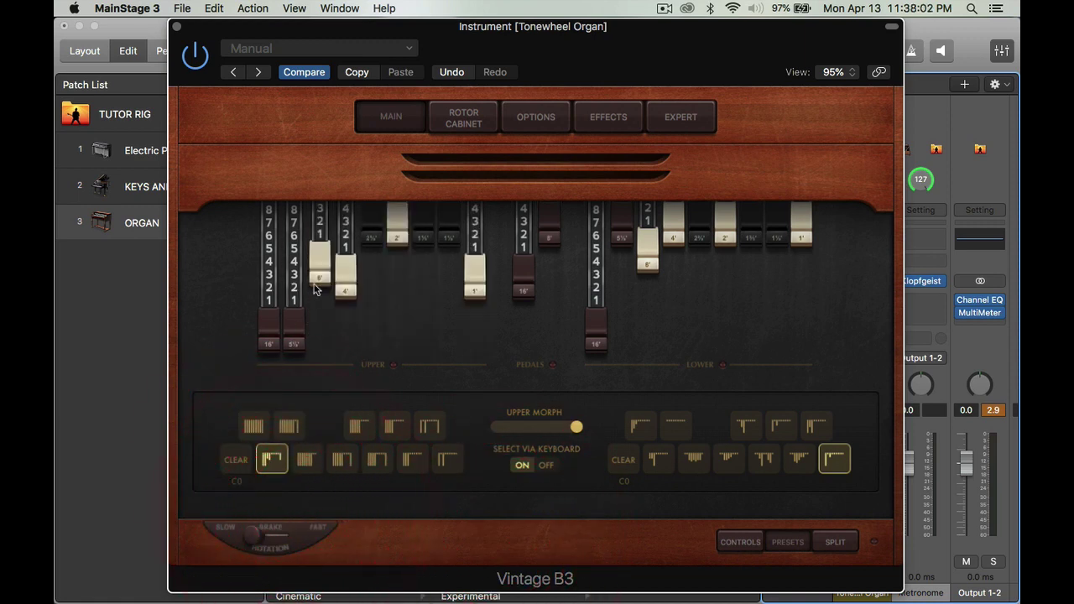
drag(315, 289, 336, 468)
drag(342, 303, 350, 391)
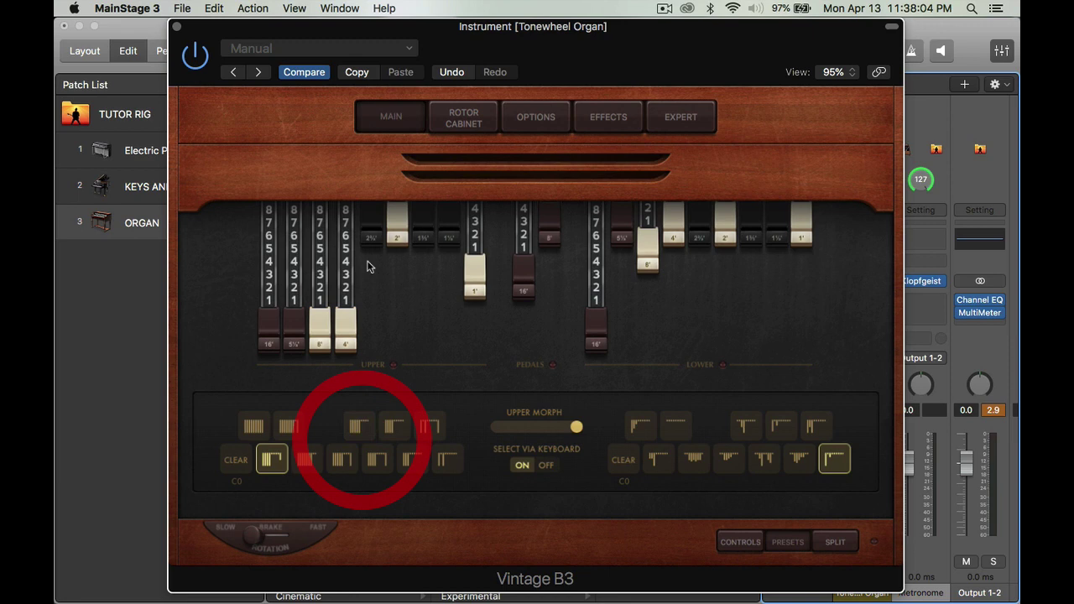
drag(369, 267, 369, 360)
drag(395, 212, 396, 267)
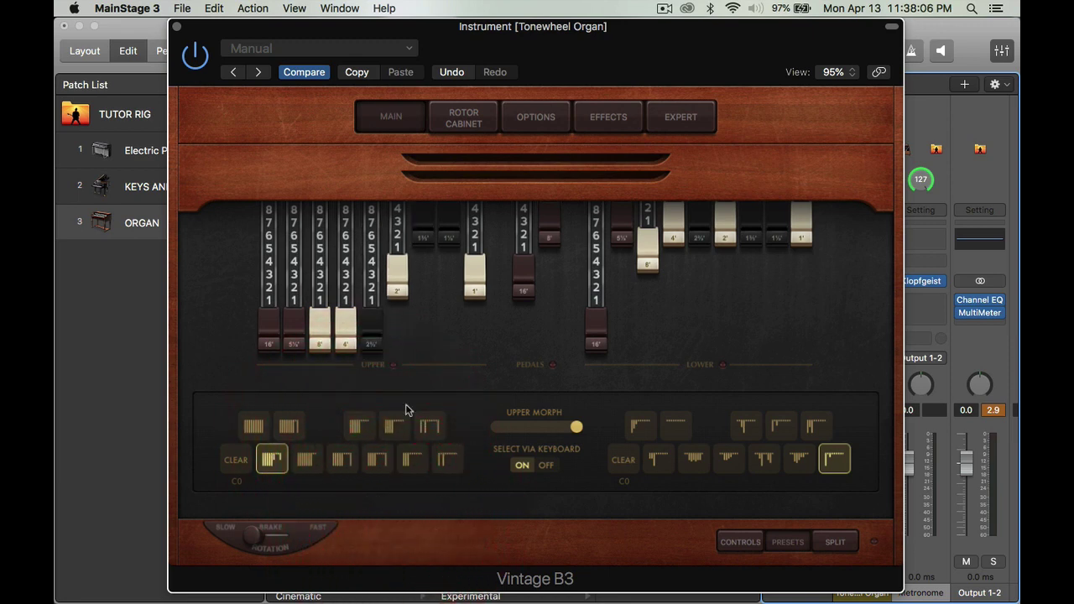
drag(405, 409, 411, 481)
drag(431, 227, 462, 506)
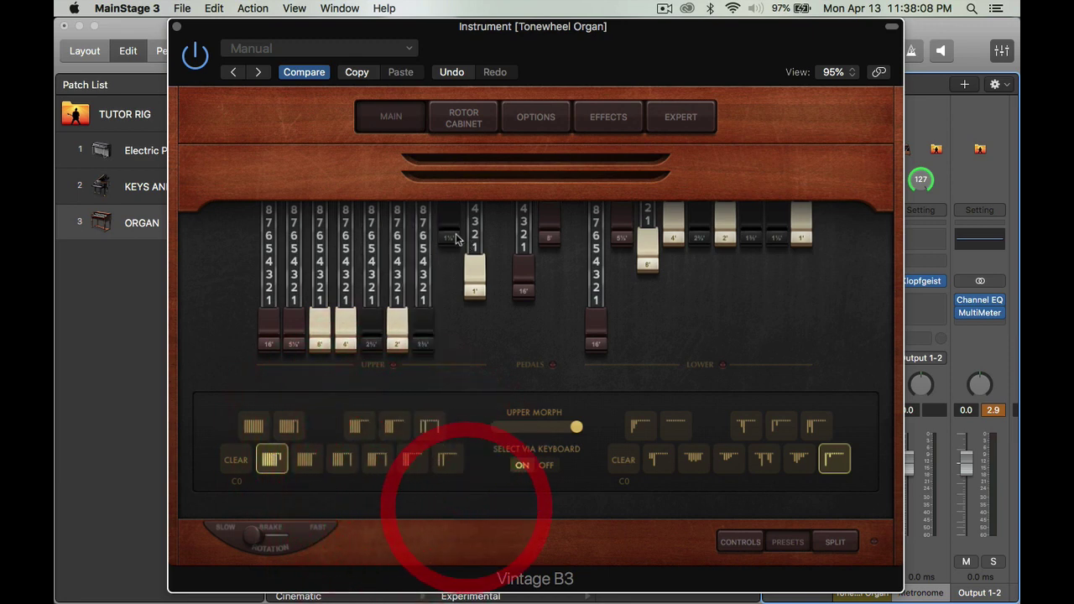
drag(455, 239, 452, 342)
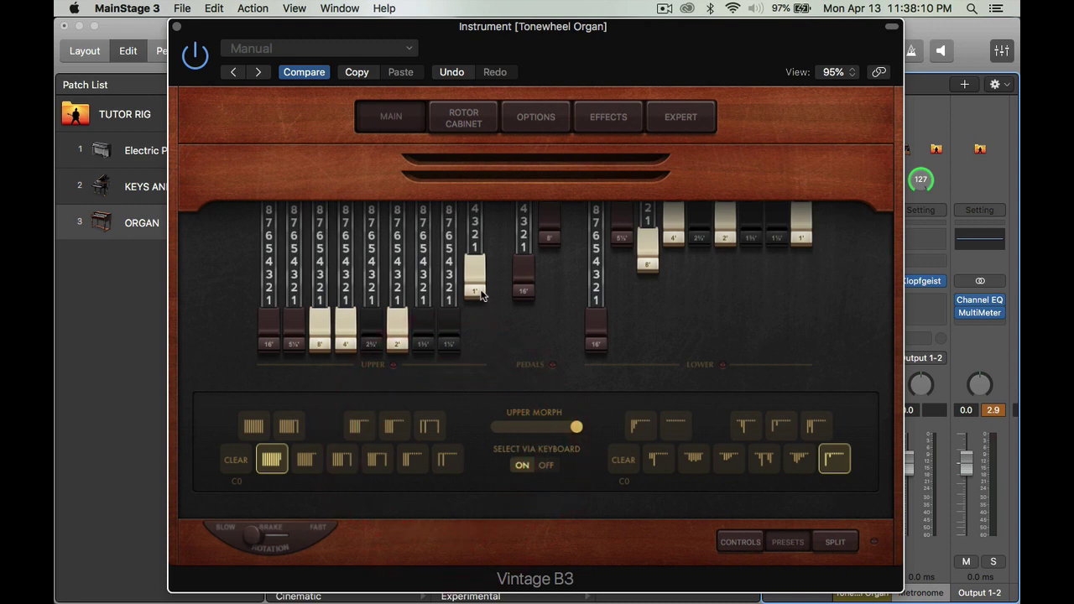
drag(481, 294, 479, 240)
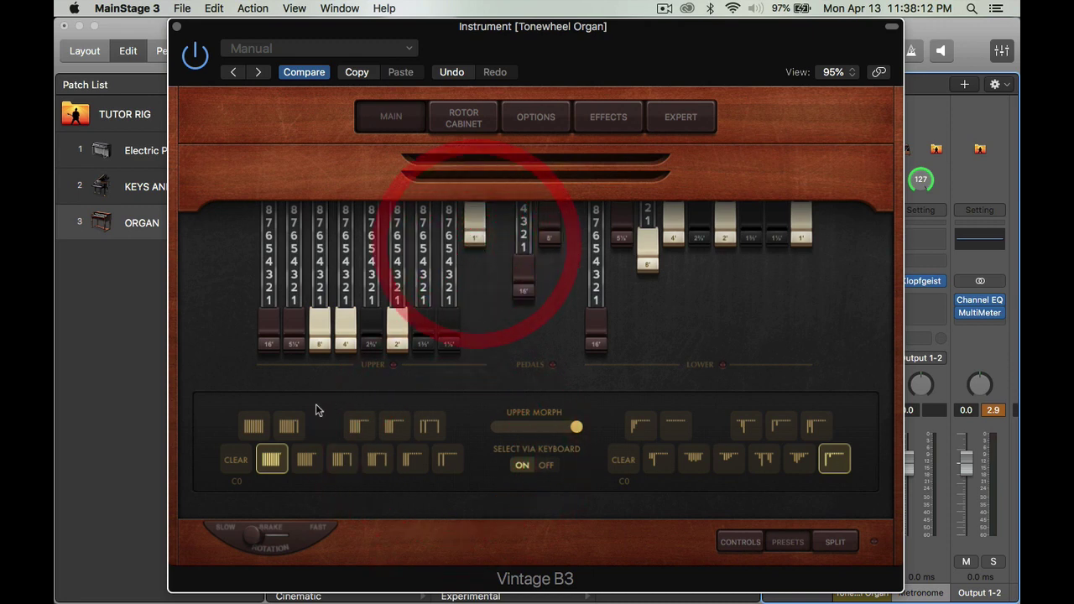
click(254, 425)
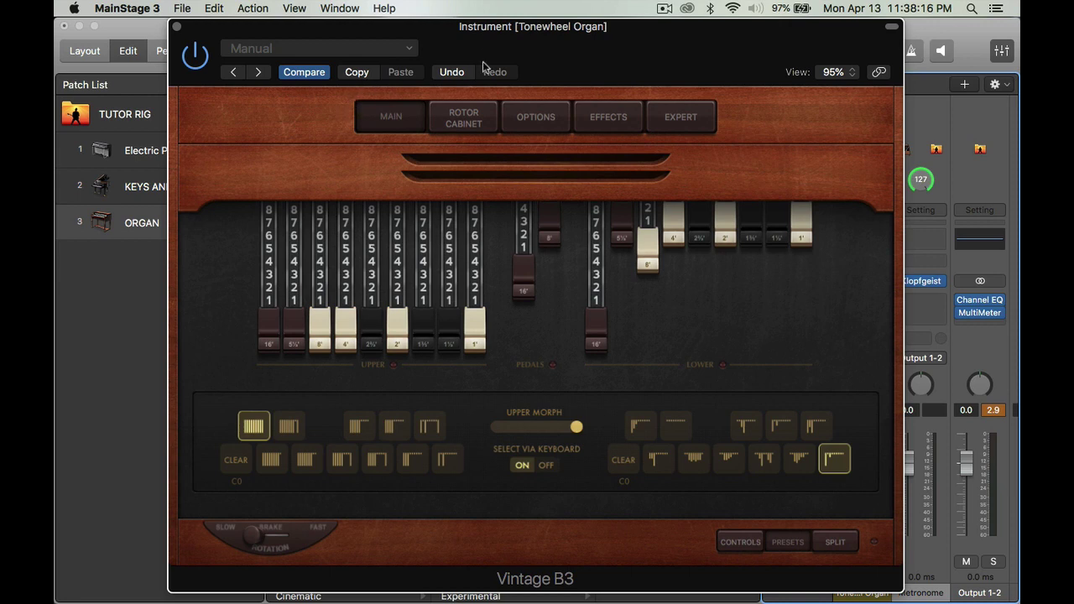
- Move the Tonewheel Organ window down to view the workspace, then back into place
drag(489, 40, 491, 252)
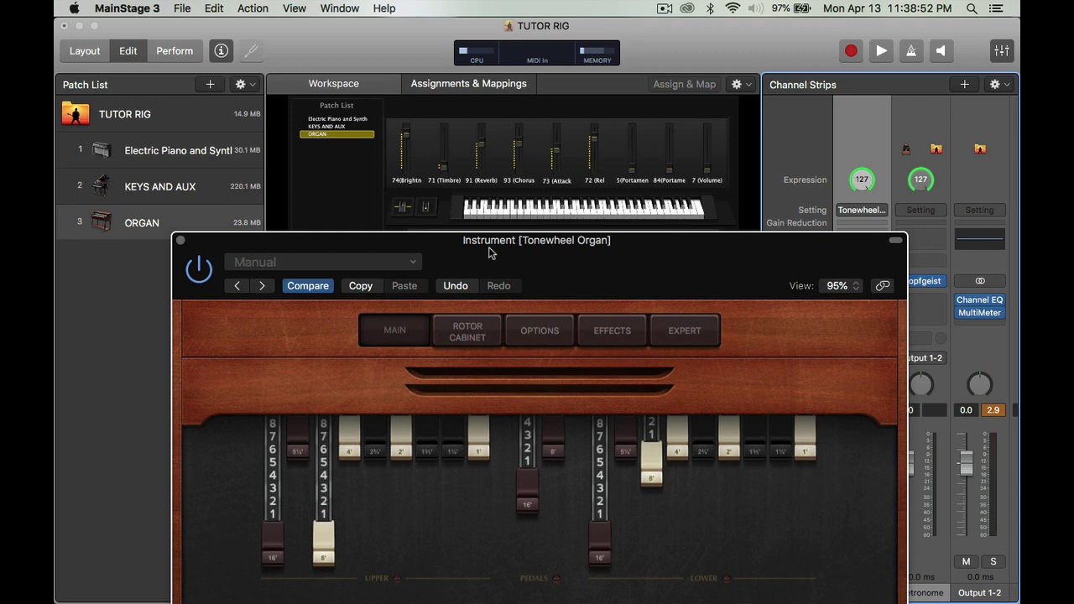
drag(491, 252, 507, 25)
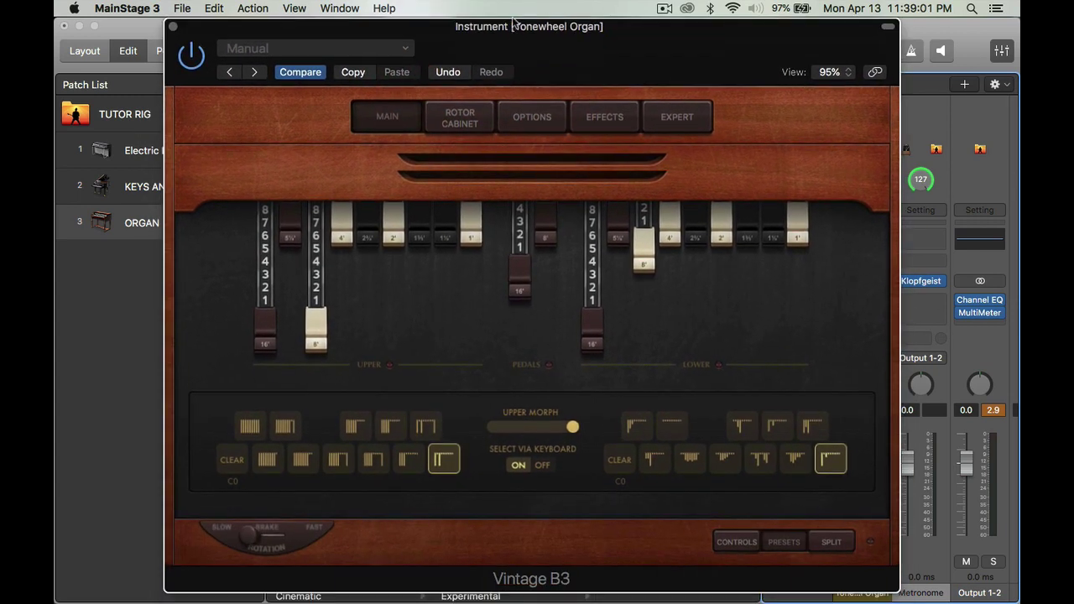
- Switch organ percussion OFF and set drawbar Morph Mode to LINEAR on the mod wheel
click(733, 542)
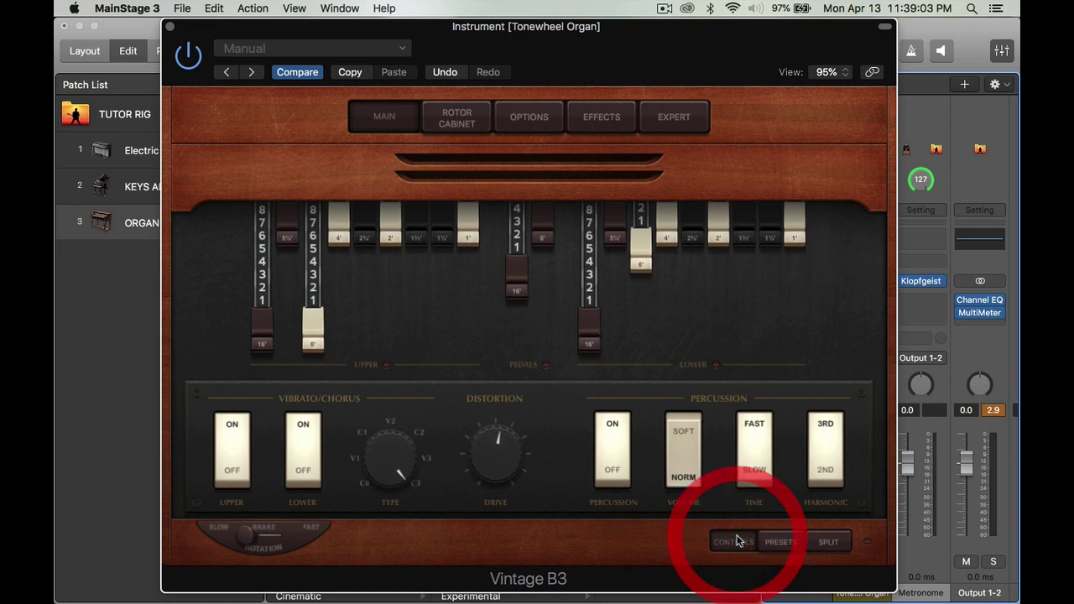
click(617, 479)
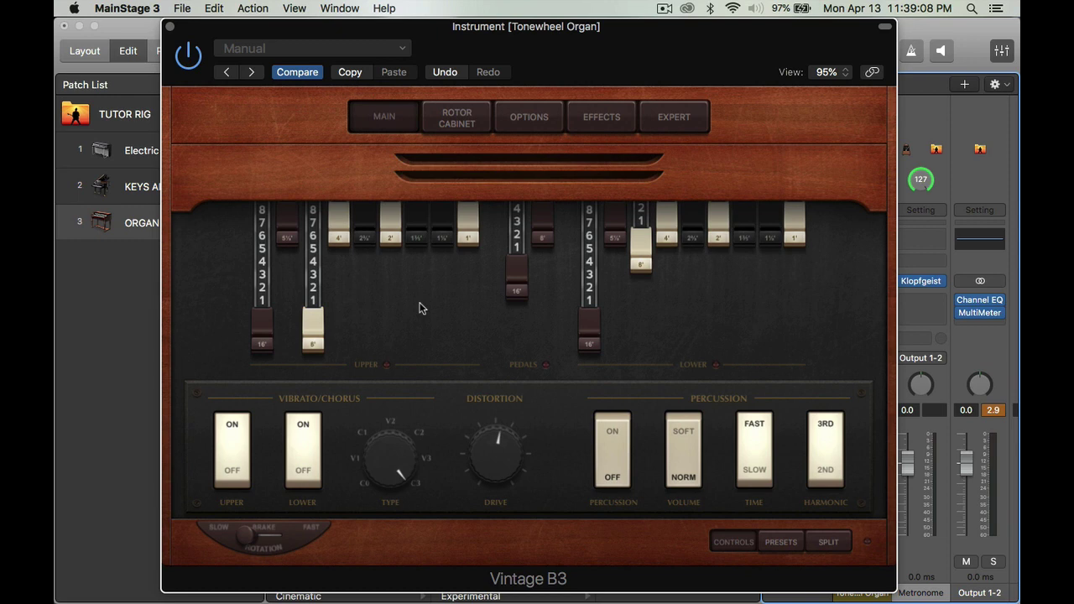
click(523, 126)
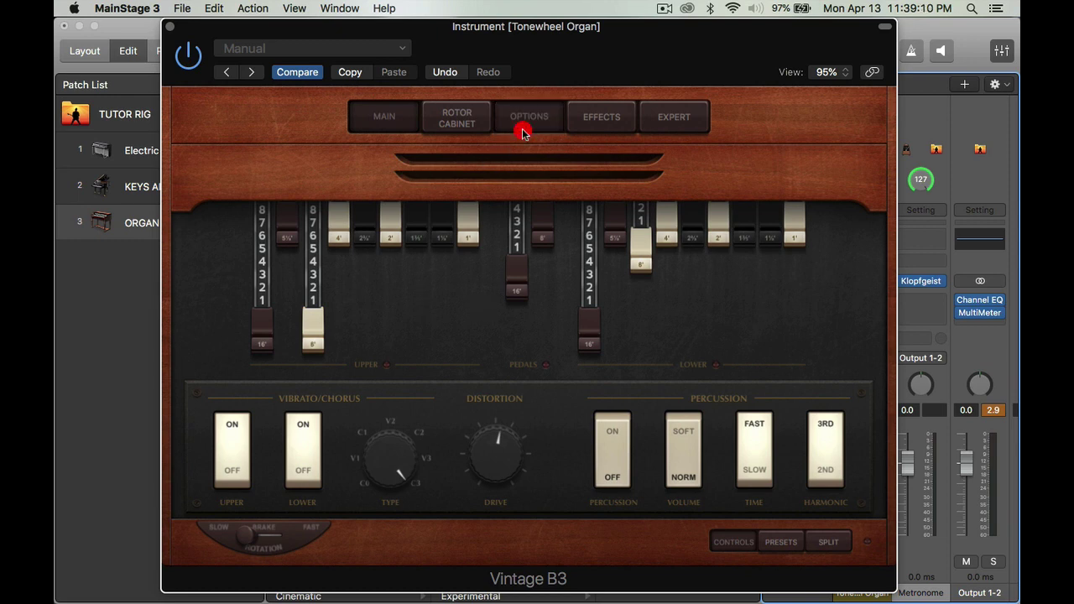
click(487, 513)
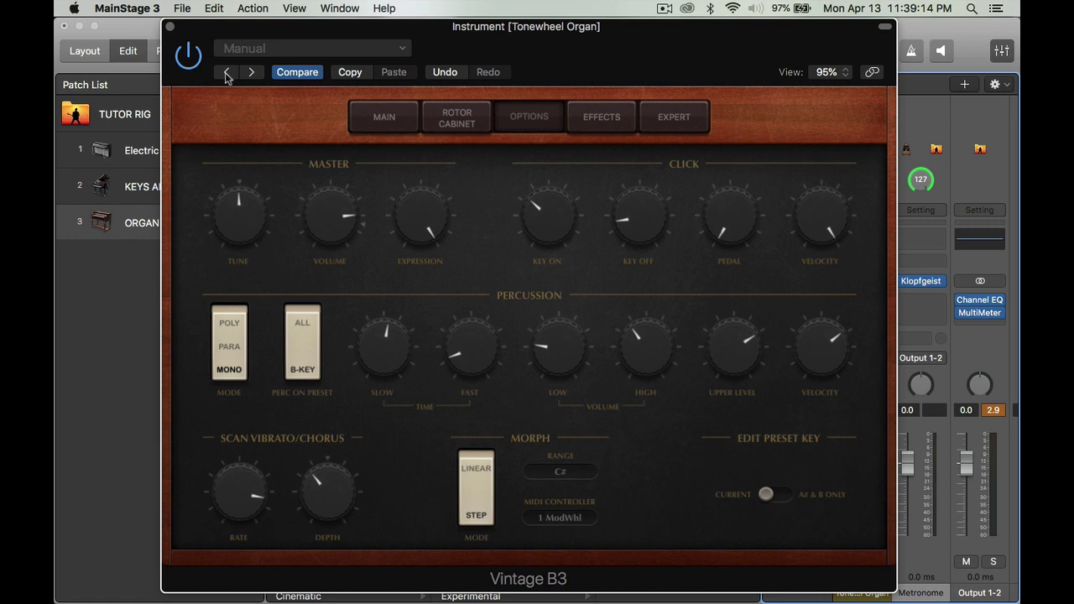
click(399, 120)
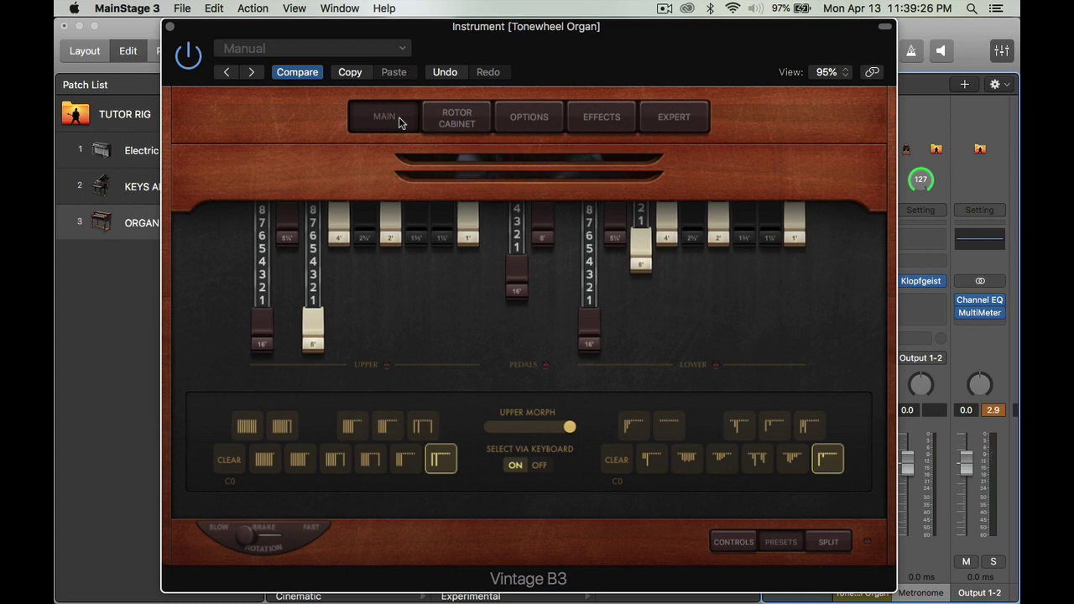
click(453, 128)
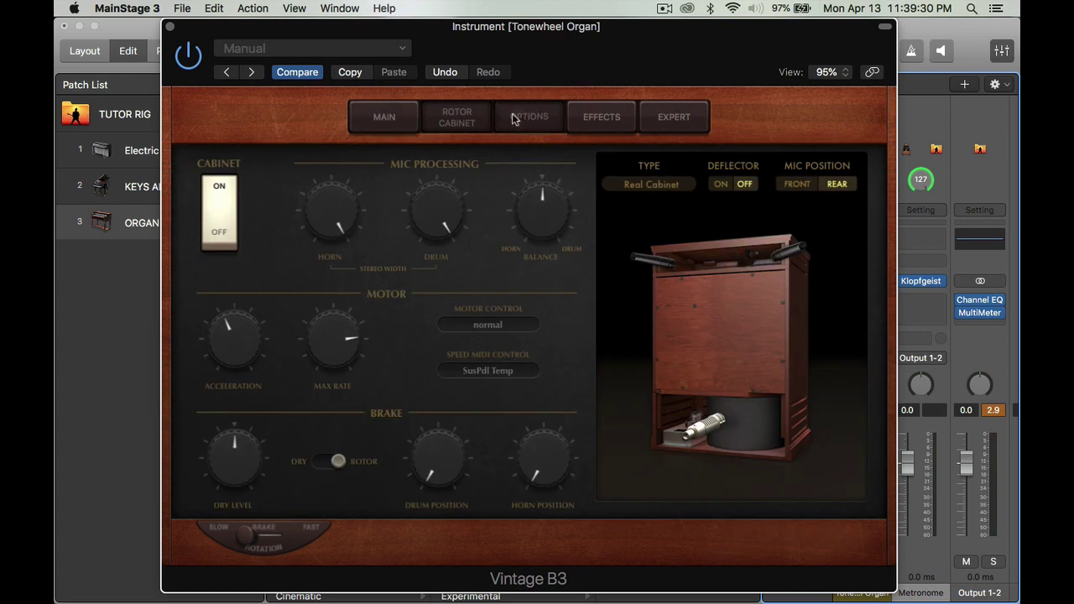
click(509, 115)
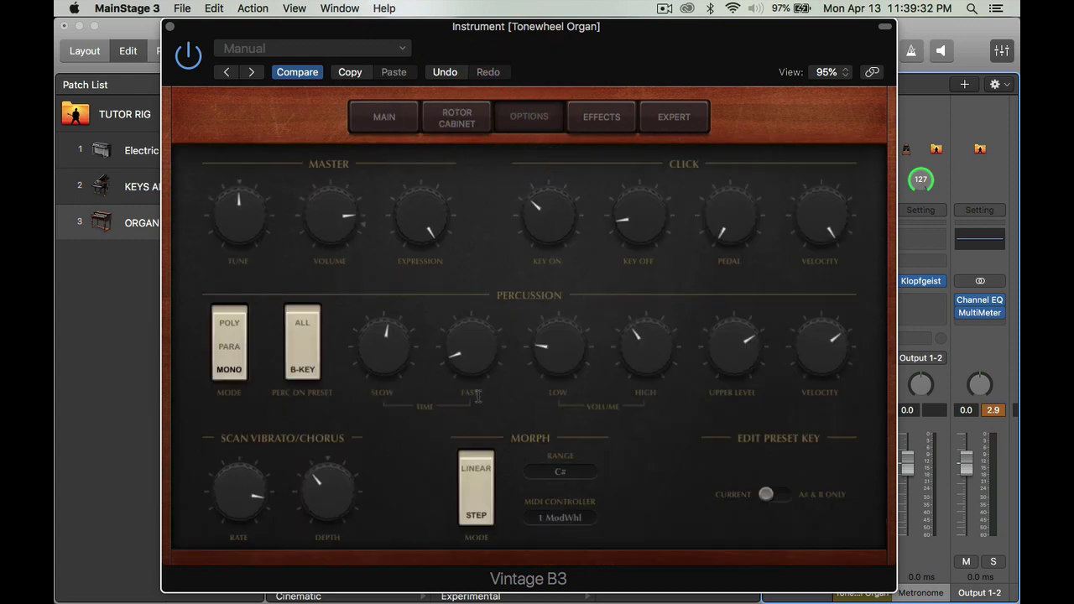
click(483, 478)
click(365, 128)
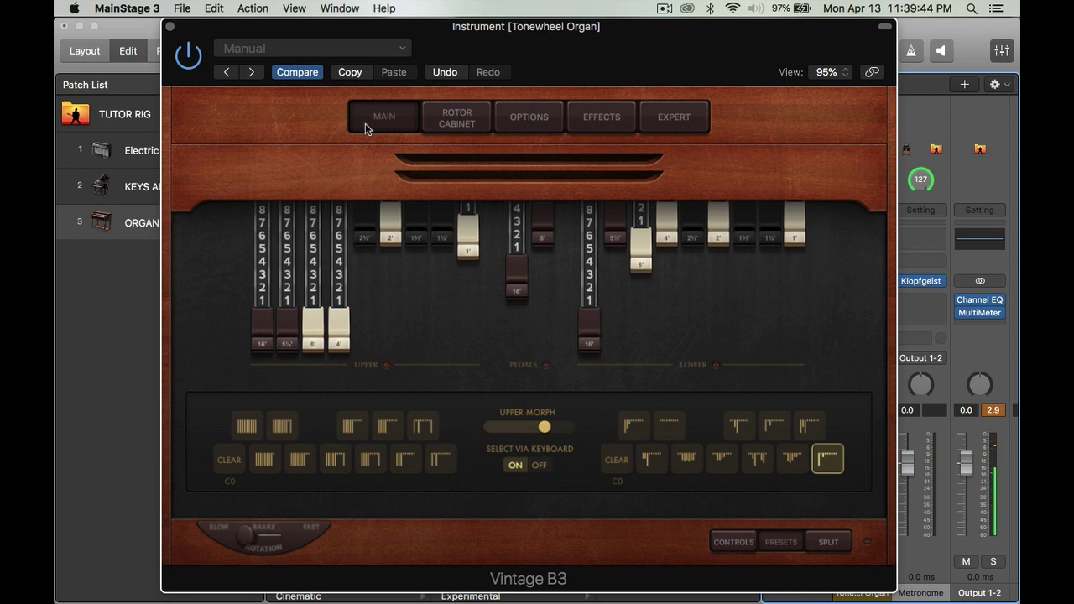
- On the Effects page, turn the Distortion Tone down and Drive down to 0.25
click(593, 128)
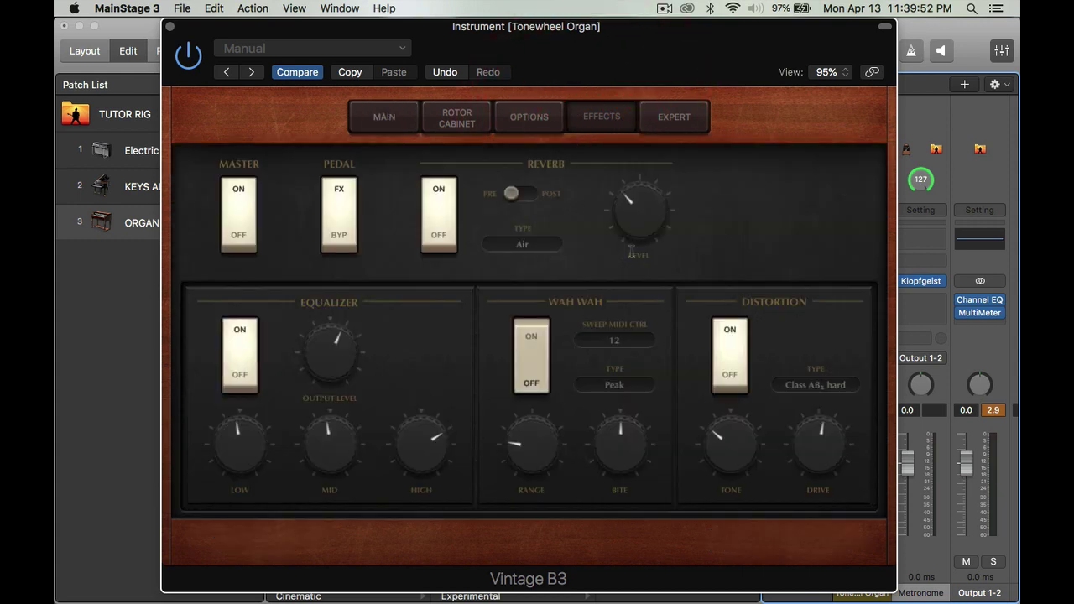
mouse_move(723, 443)
drag(723, 443, 724, 495)
drag(811, 439, 797, 503)
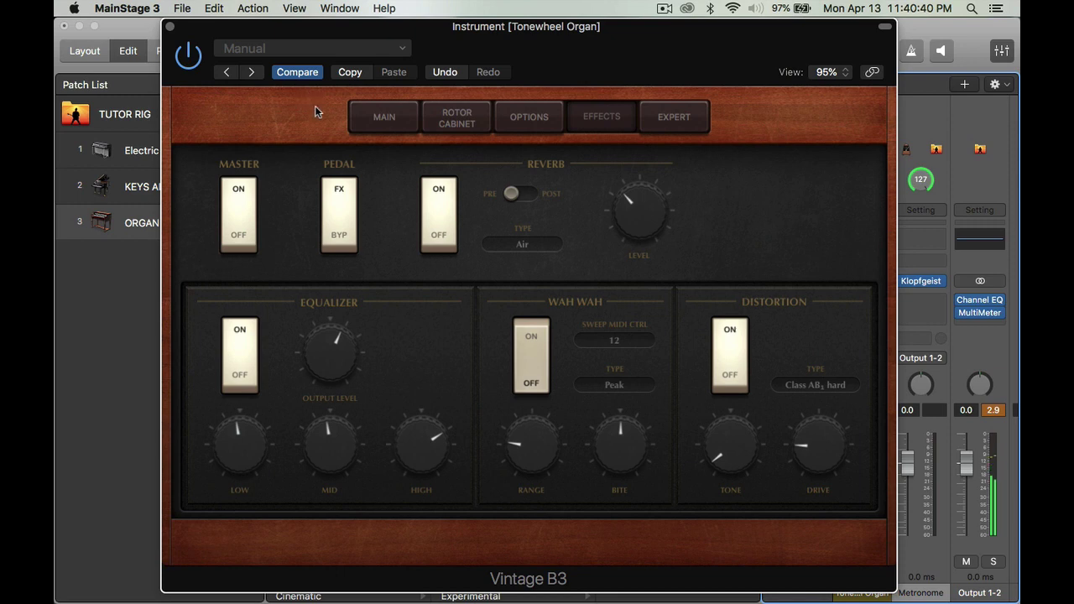
- Switch the Vintage B3 back to its MAIN drawbar page
click(376, 122)
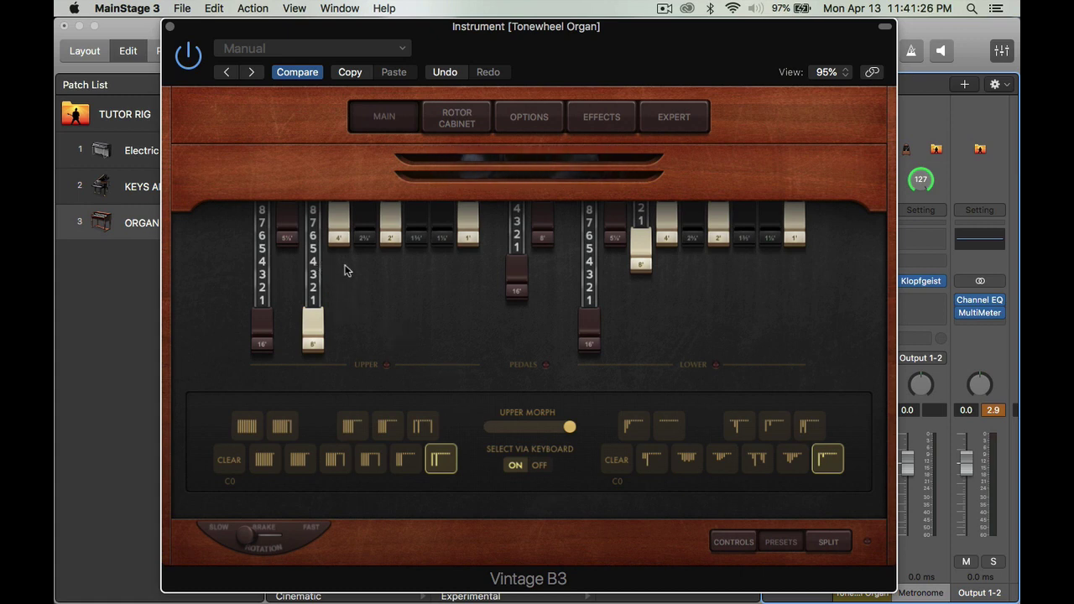
- Show the Rotor Cabinet page, with Speed MIDI Control set to SusPdl Temp
click(451, 122)
click(512, 117)
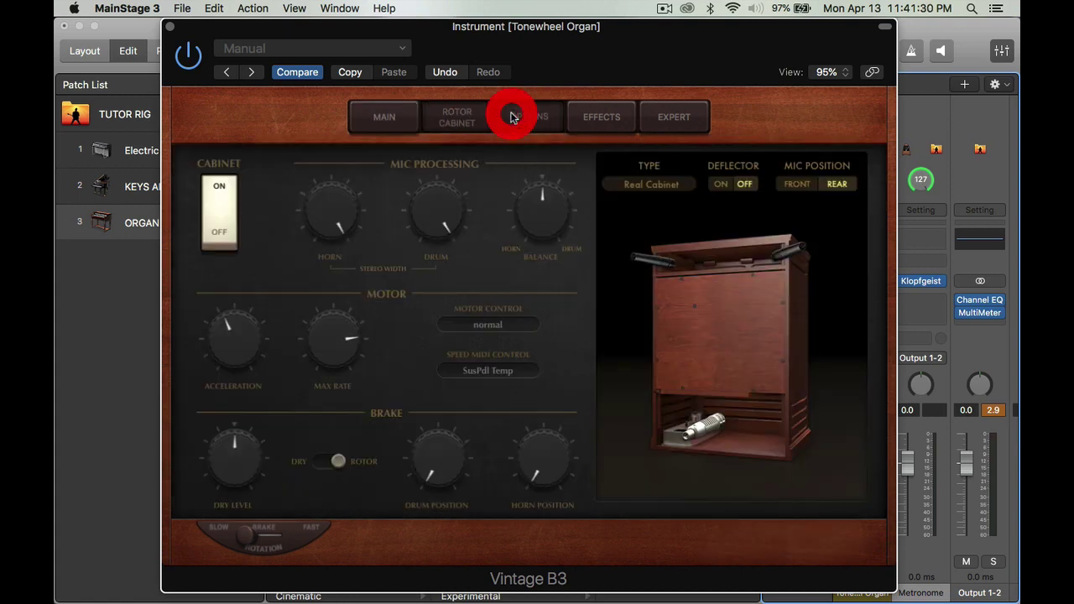
click(443, 118)
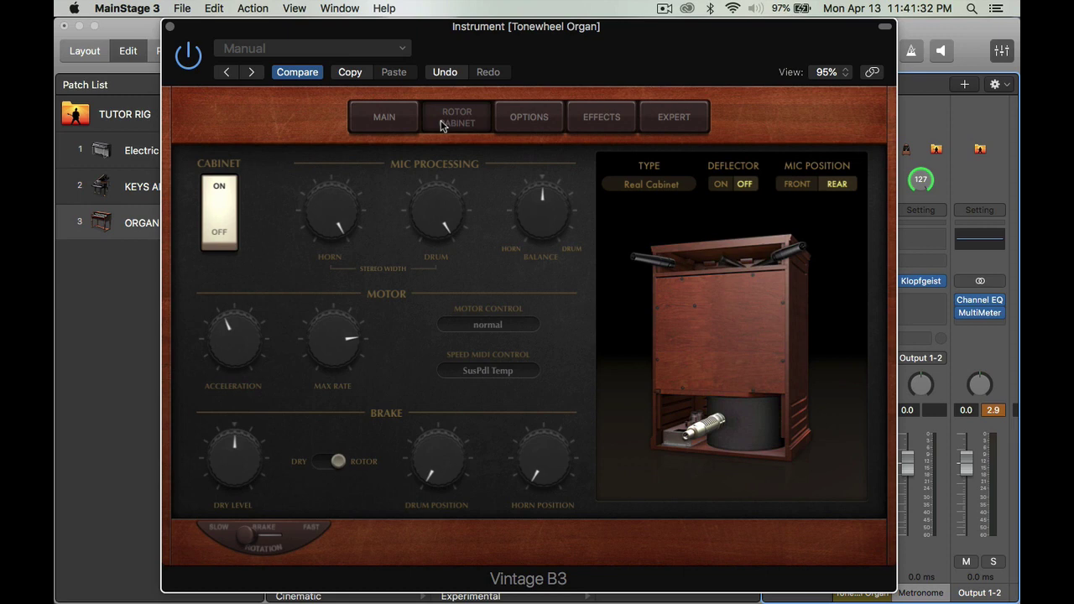